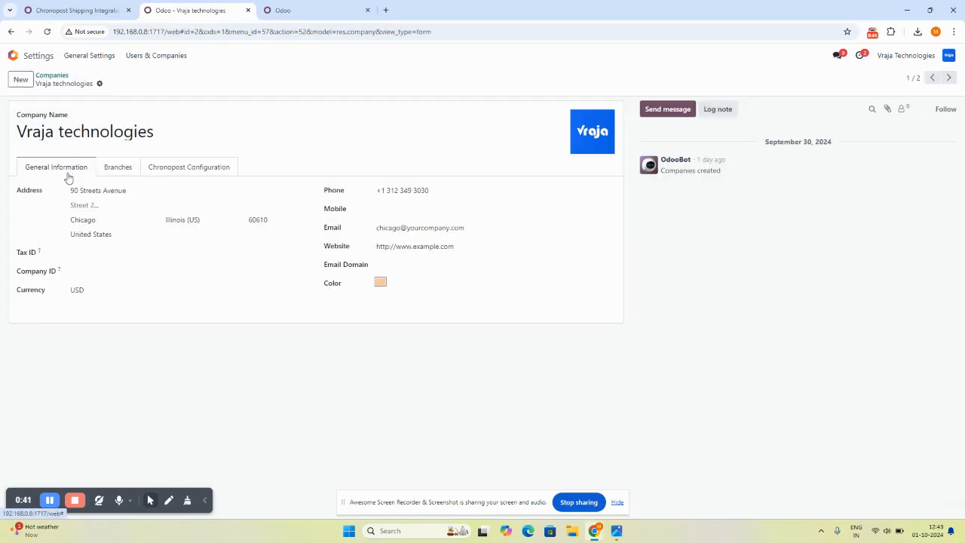
Review the company's Chronopost configuration, toggling the Chronopost shipping provider option to reveal its API URL and credential fields, and leave it off.
left_click(169, 173)
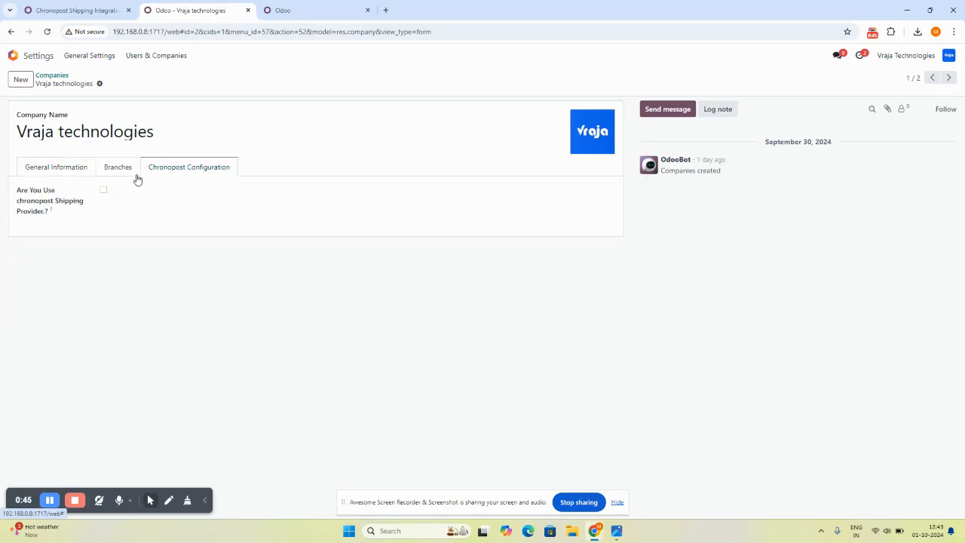
left_click(105, 192)
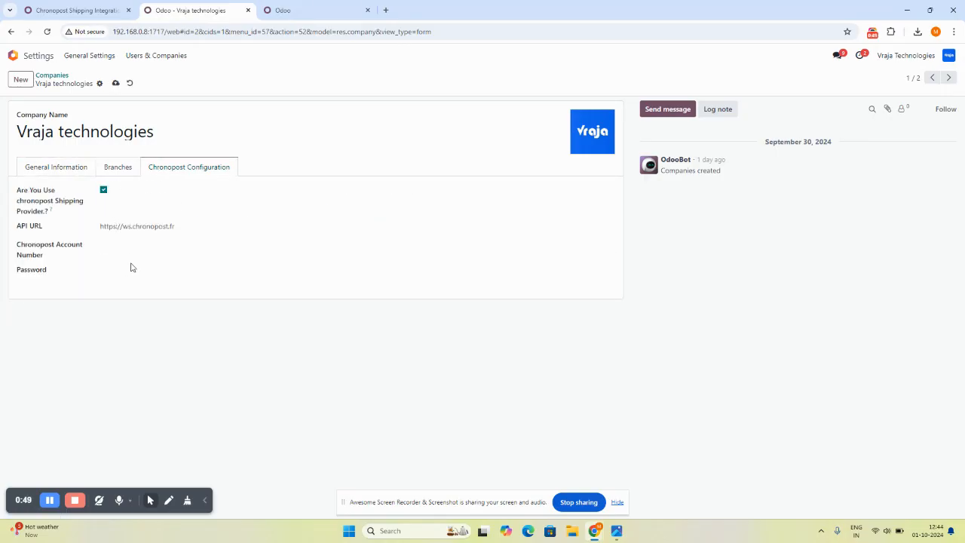
left_click(104, 191)
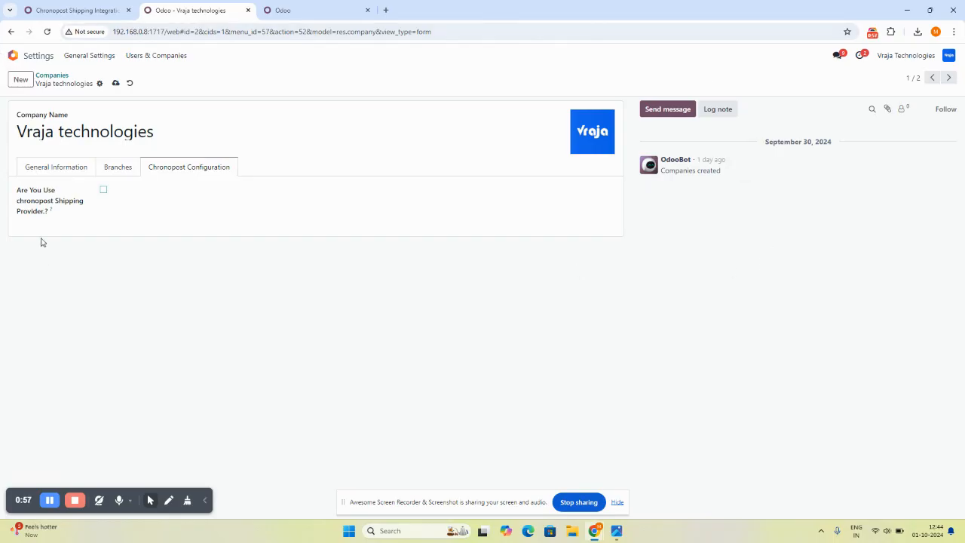
left_click(104, 192)
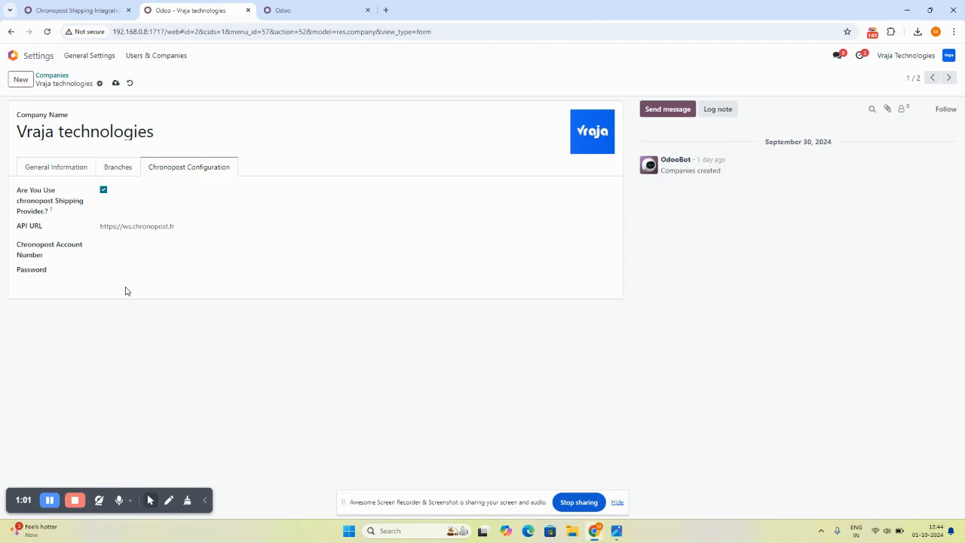
left_click(103, 190)
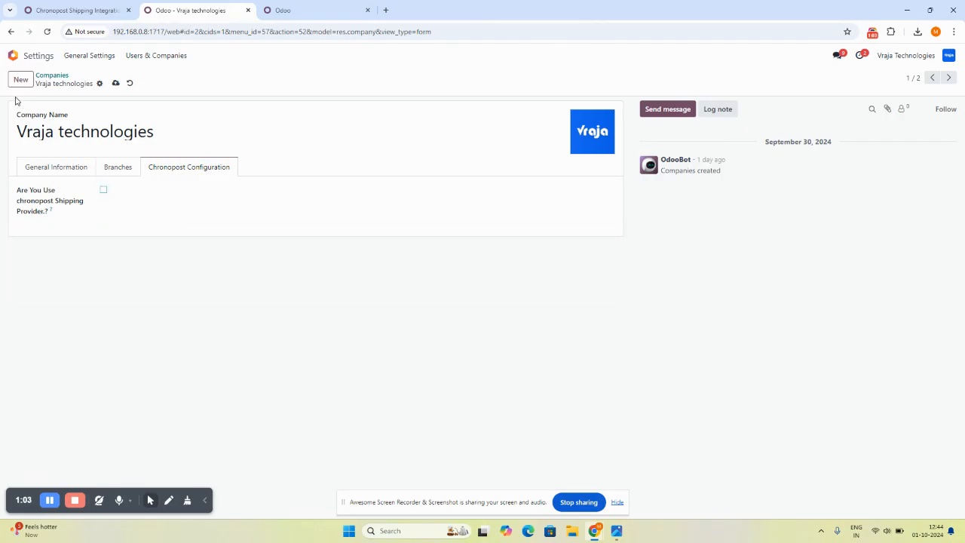
left_click(53, 78)
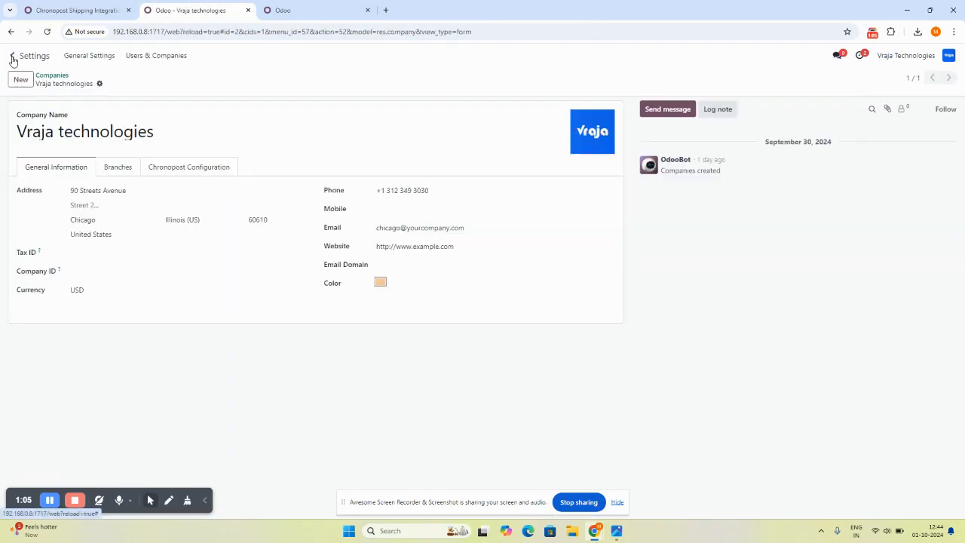
left_click(12, 61)
Open the Chronopost Shipping Service shipping method in Sales and select chronopost as its provider.
left_click(323, 9)
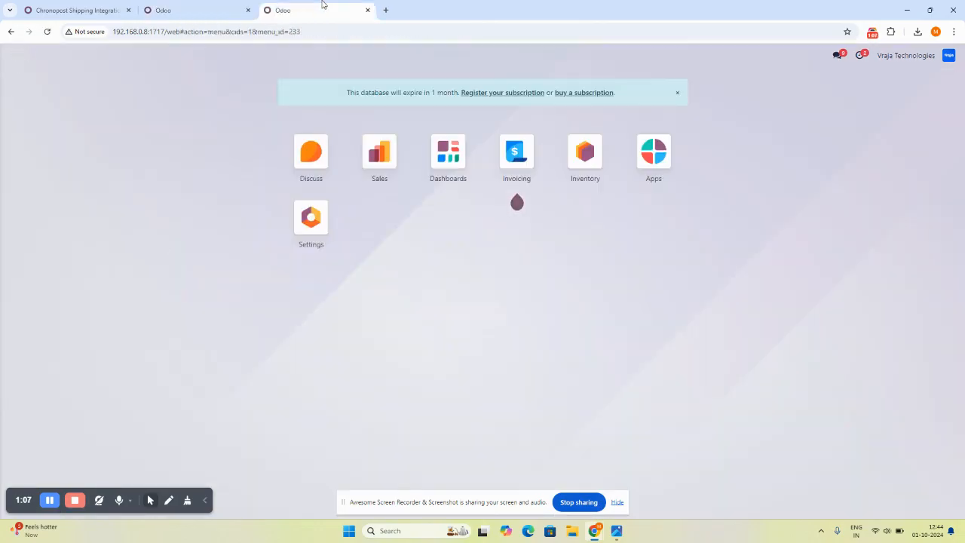
left_click(390, 146)
left_click(227, 56)
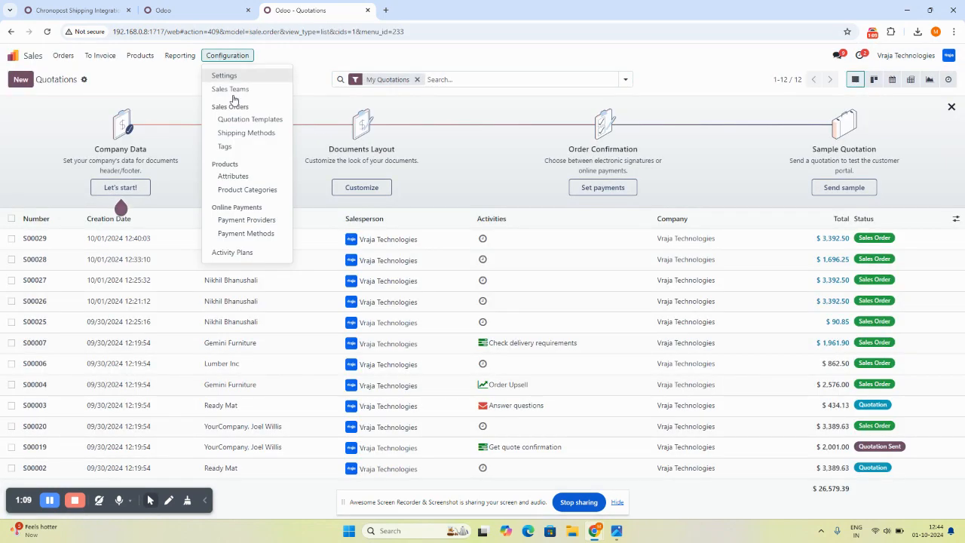
left_click(245, 132)
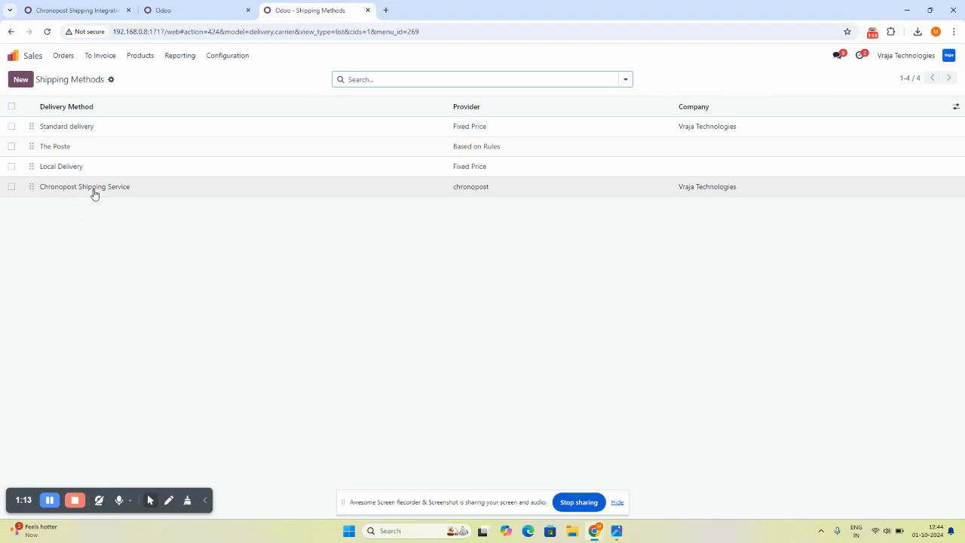
left_click(94, 193)
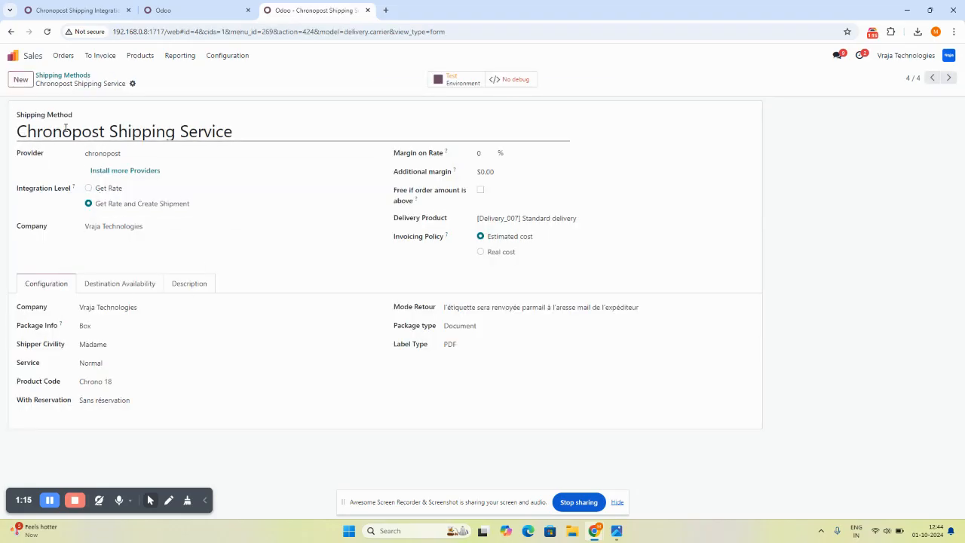
left_click(90, 156)
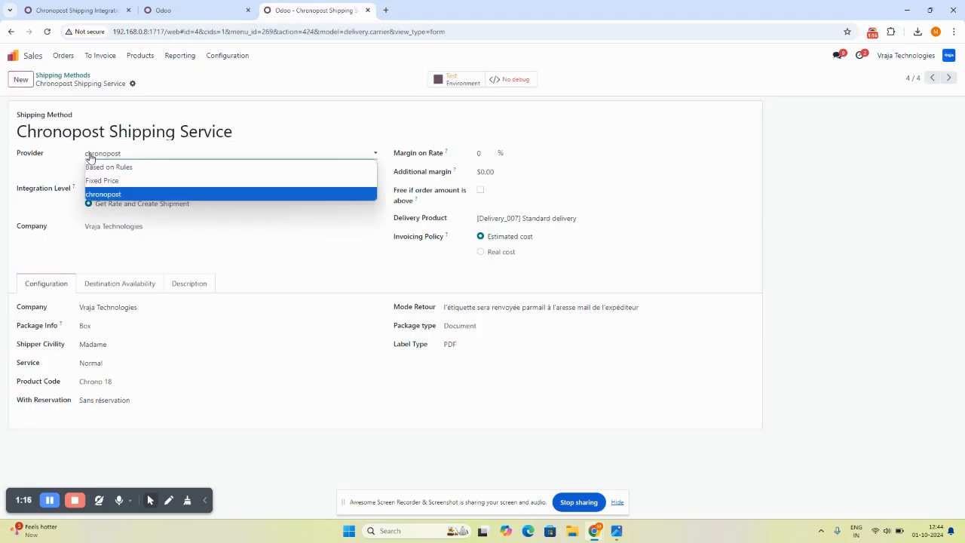
left_click(116, 198)
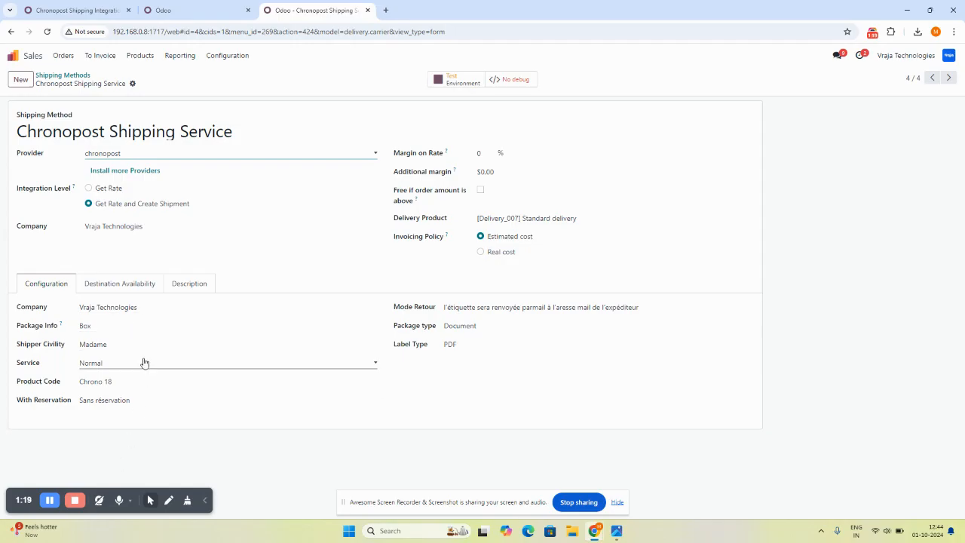
Translate the Chronopost shipping method page to English.
right_click(606, 375)
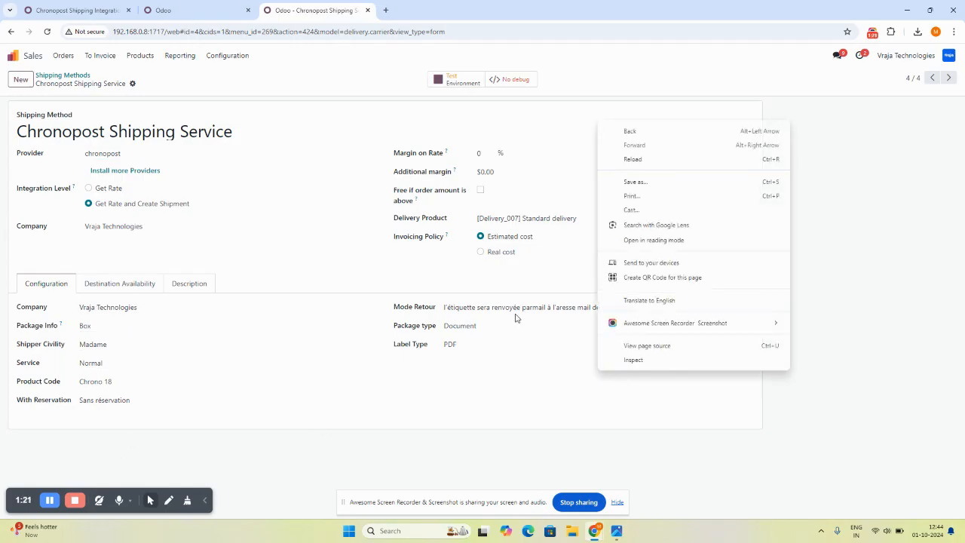
left_click(673, 302)
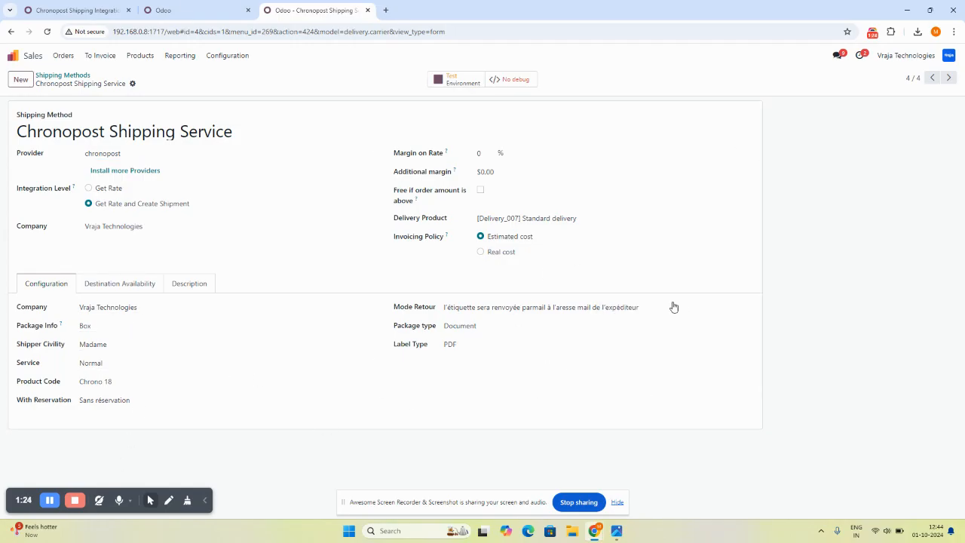
left_click(827, 217)
Examine the available company and package info choices in the shipping method's configuration.
left_click(92, 307)
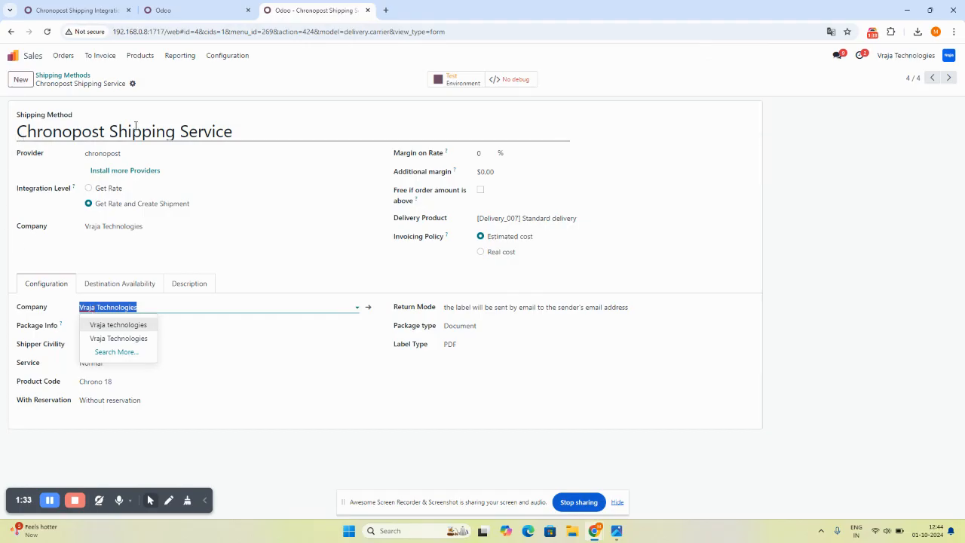
left_click(40, 260)
left_click(98, 325)
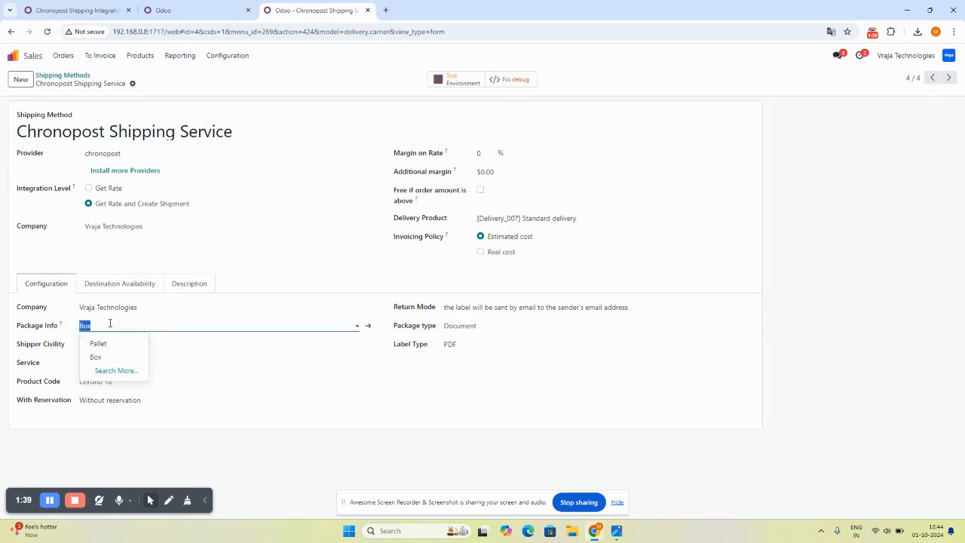
left_click(109, 323)
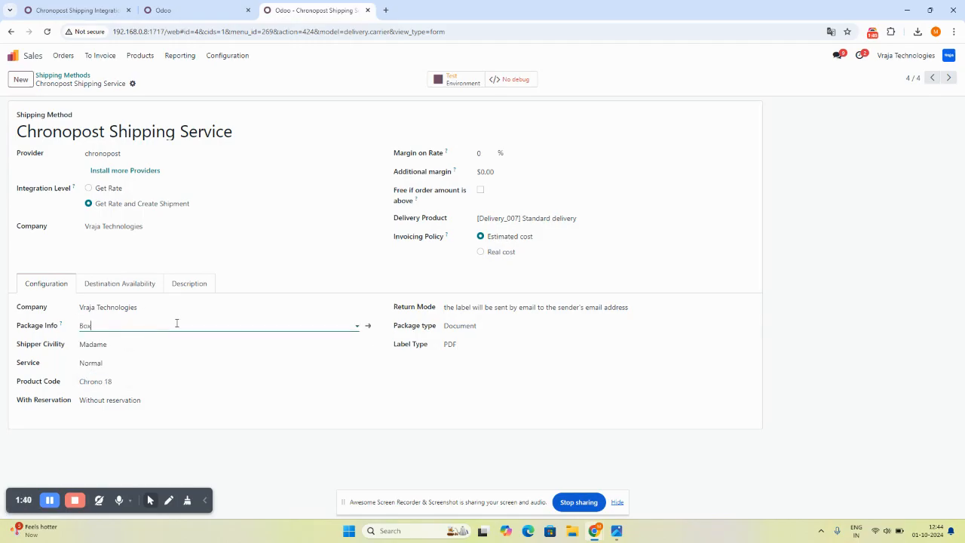
Open the Box package type, select chronopost as its carrier and return to the Chronopost Shipping Service.
left_click(368, 325)
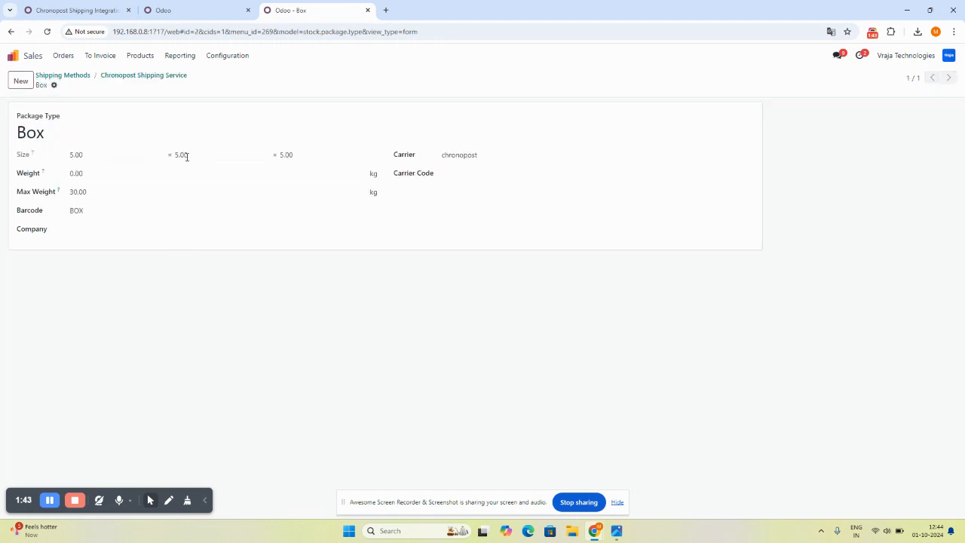
left_click(478, 154)
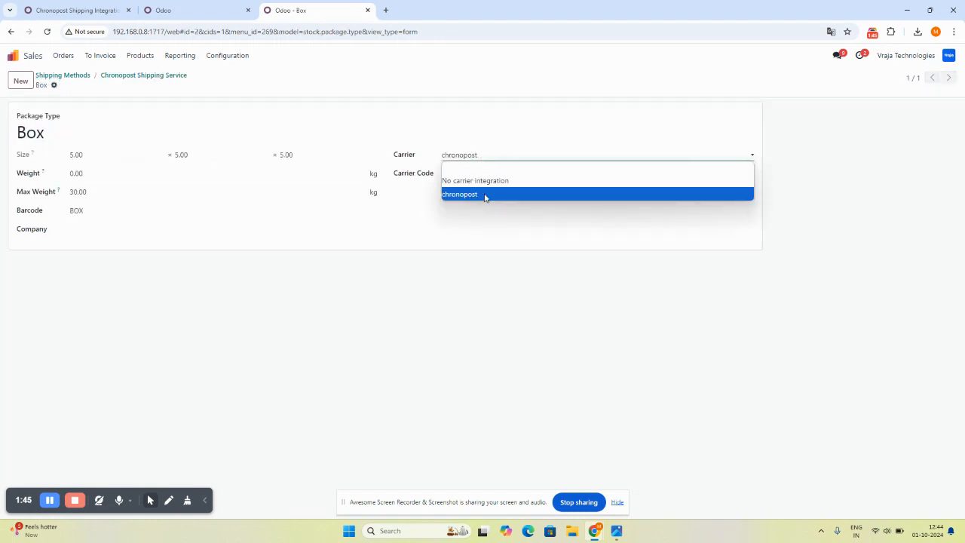
left_click(483, 192)
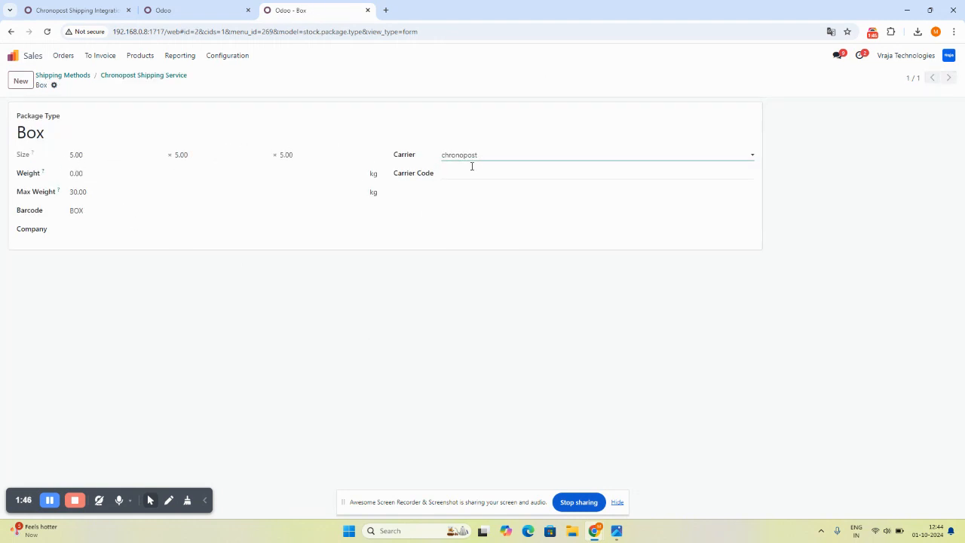
left_click(131, 75)
Examine the choices for shipper civility, service, product code and reservation in the Chronopost configuration, leaving each one as set.
left_click(96, 347)
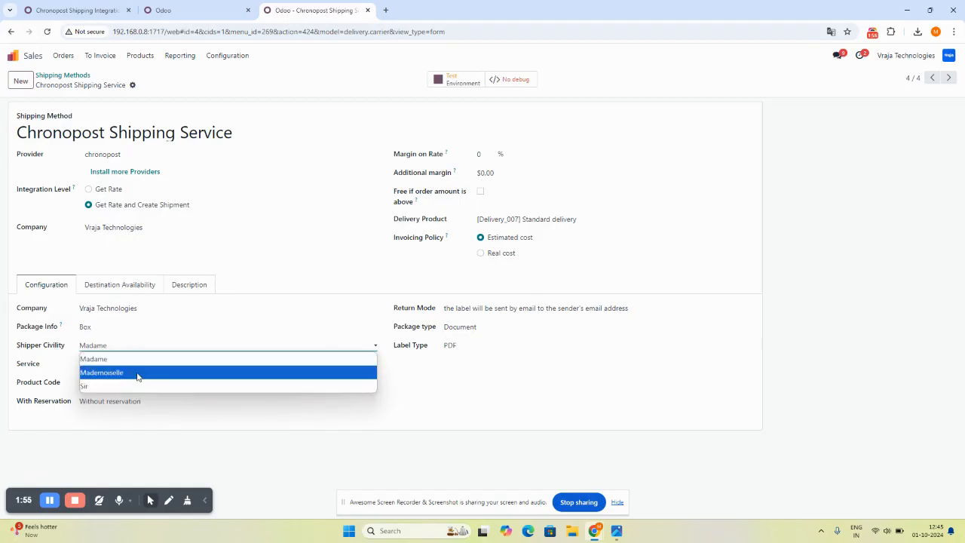
left_click(417, 375)
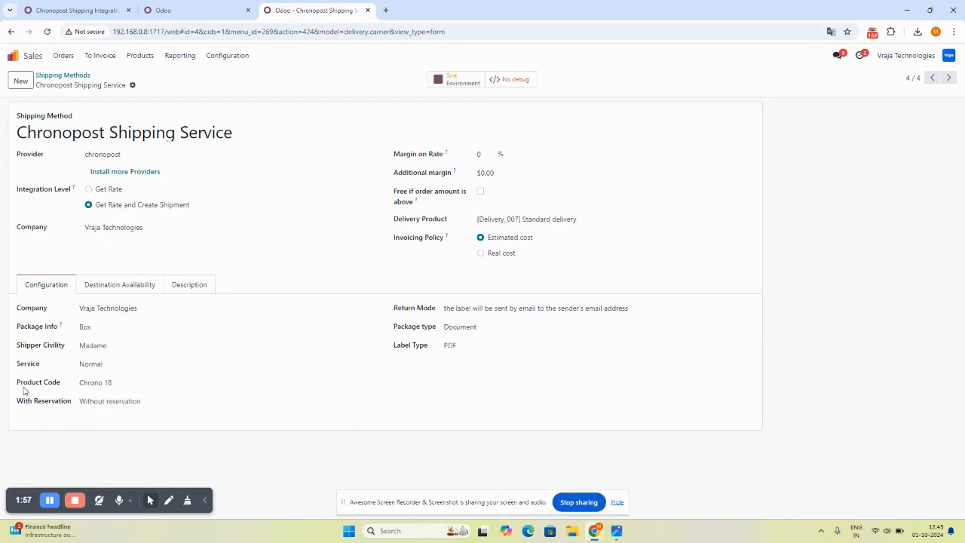
left_click(83, 365)
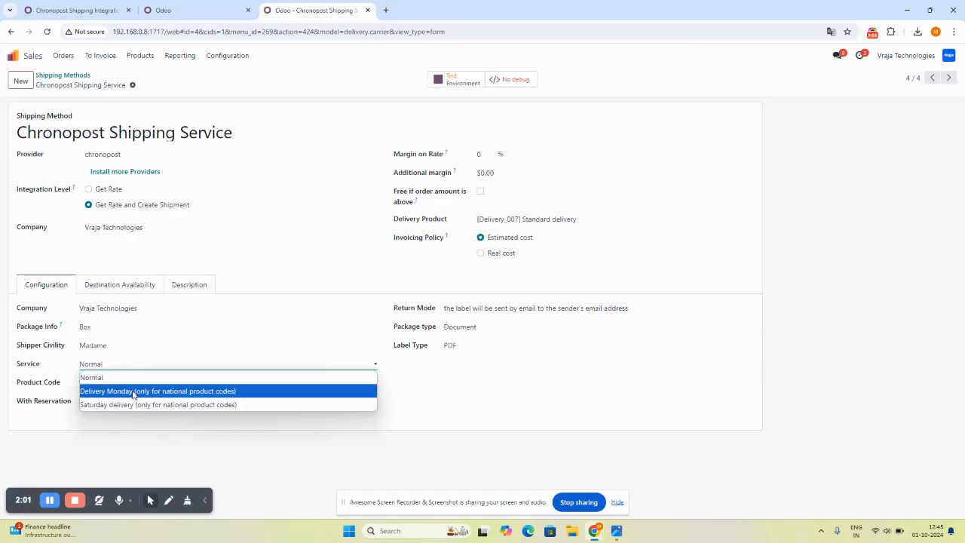
left_click(498, 401)
left_click(97, 382)
left_click_drag(377, 122, 380, 102)
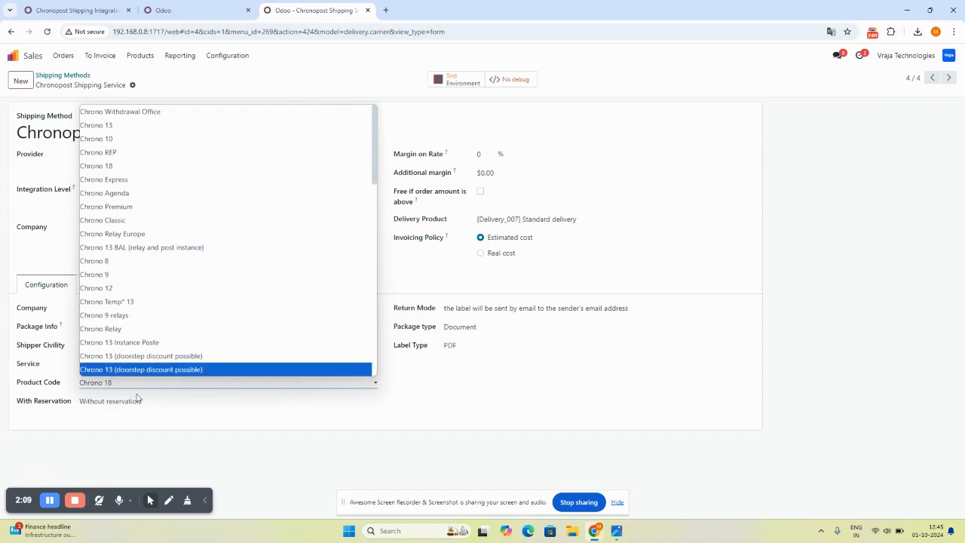
left_click(847, 189)
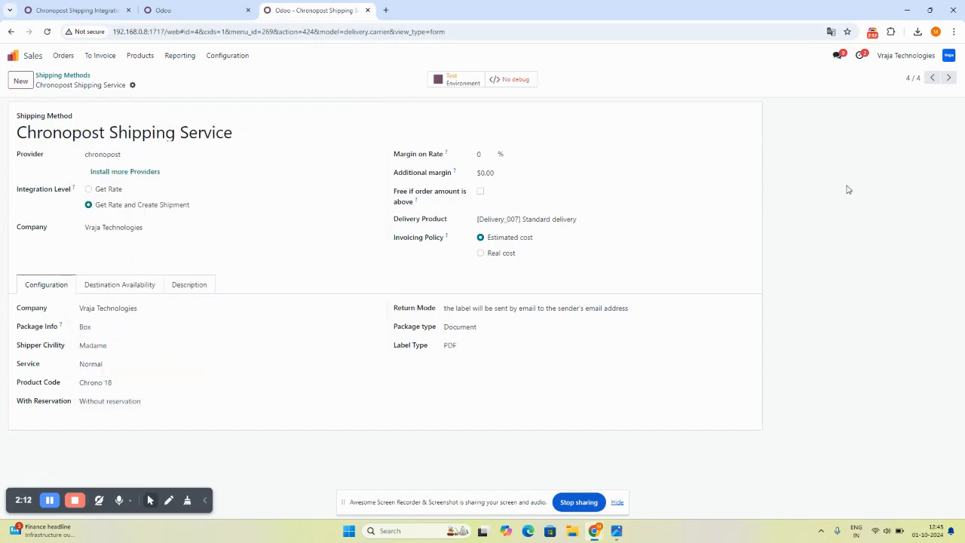
left_click(108, 407)
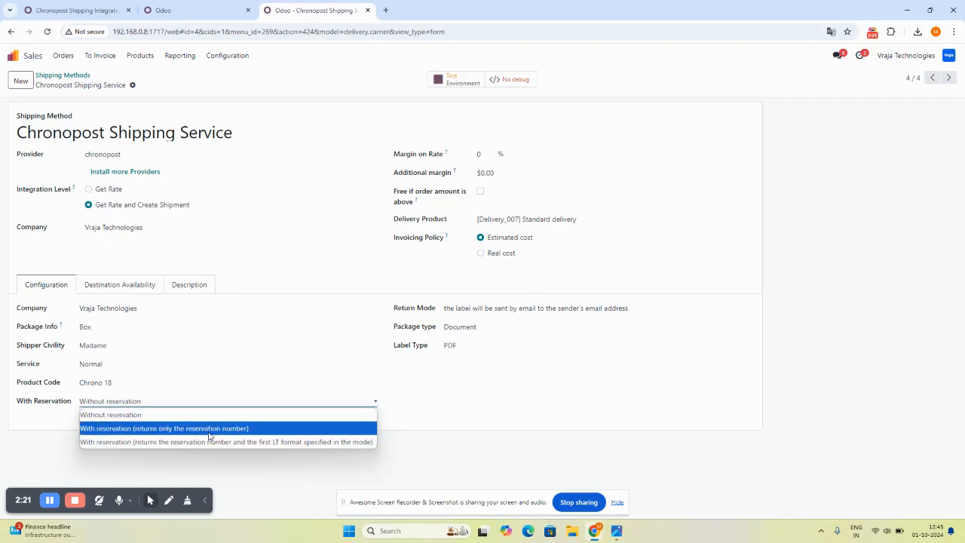
left_click(607, 386)
Examine the return mode, package type and label type choices of the shipping method, keeping Document as the package type.
left_click(472, 309)
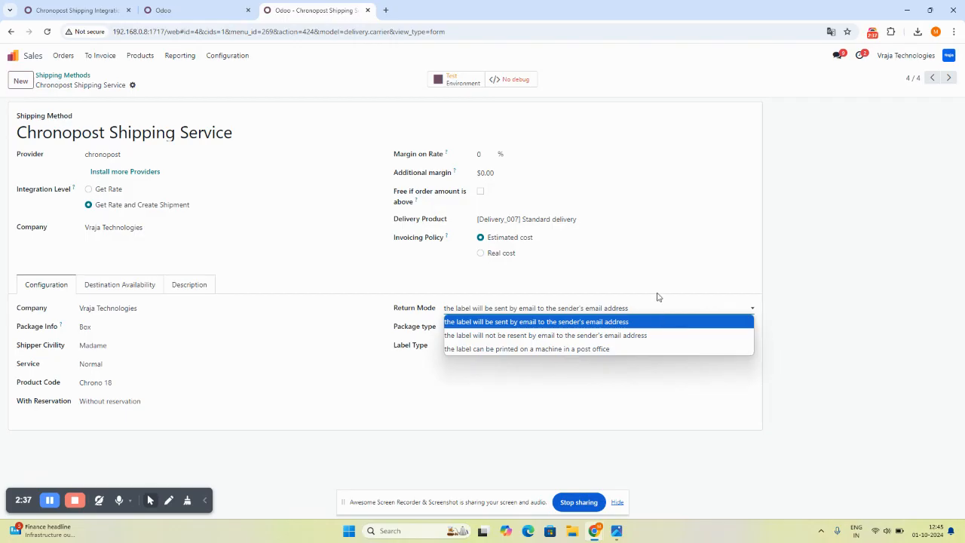
left_click(765, 254)
left_click(478, 328)
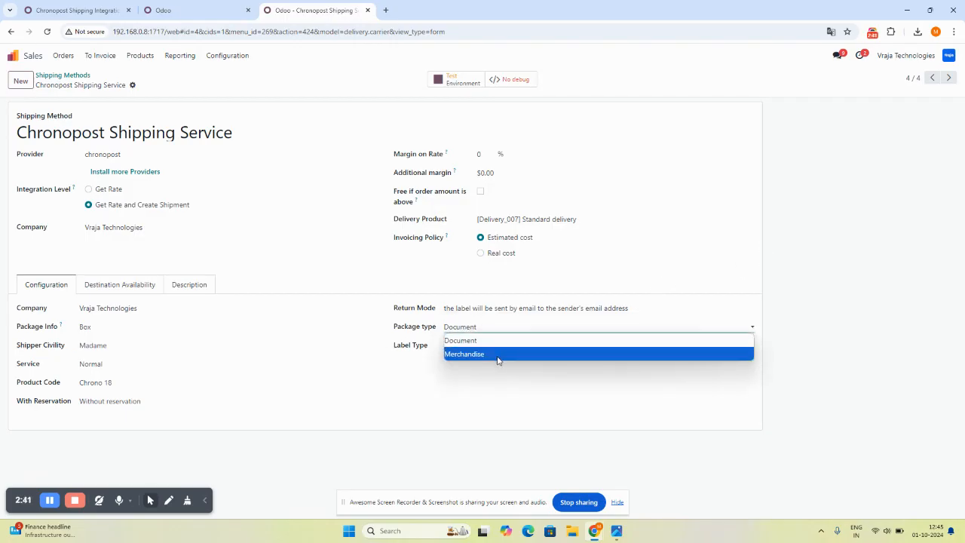
left_click(494, 343)
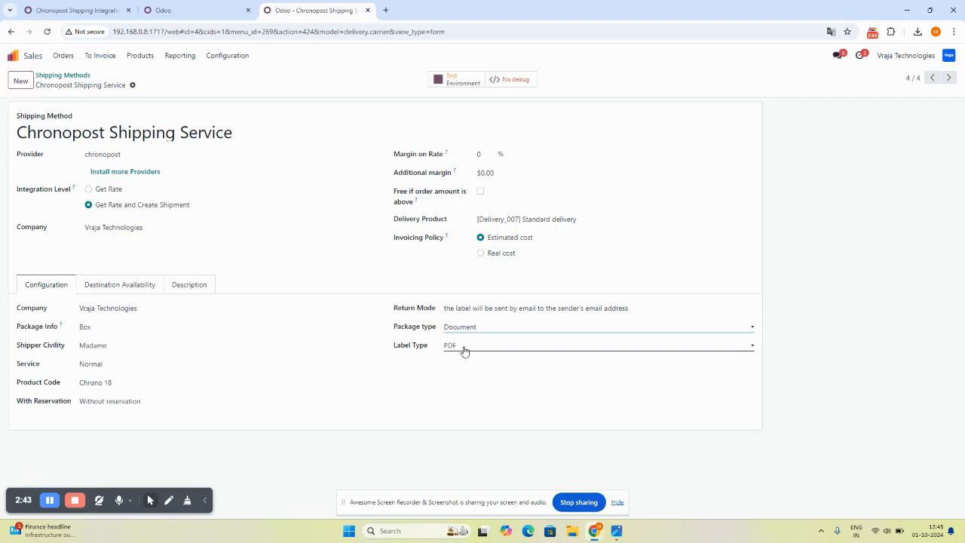
left_click(463, 346)
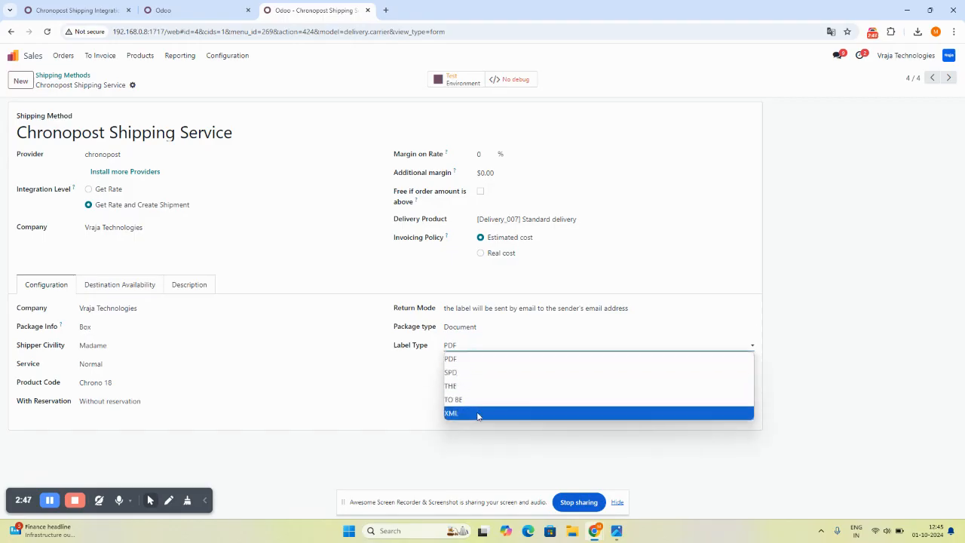
left_click(412, 377)
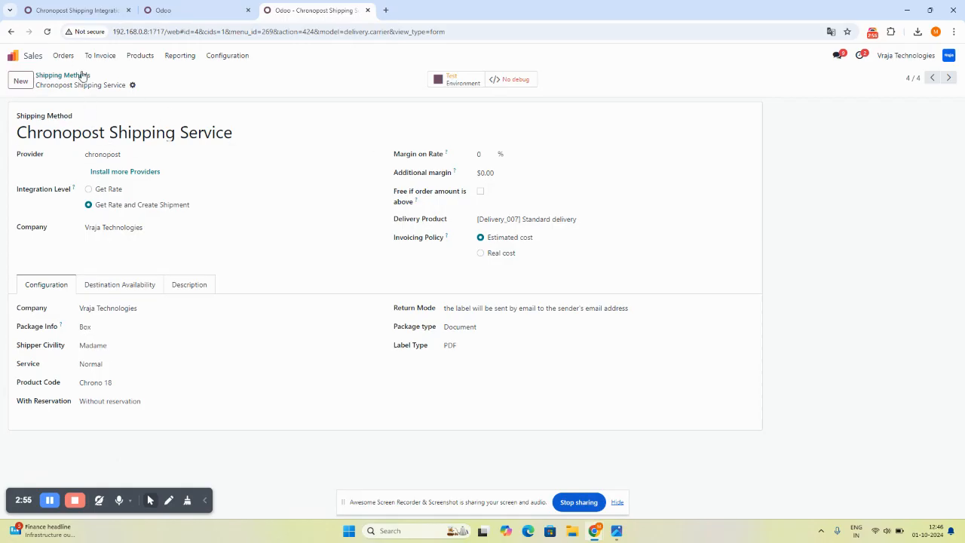
Create a new quotation for the customer of the latest sales orders and add the product [FURN_6666] Acoustic Bloc Screens.
left_click(64, 57)
left_click(67, 77)
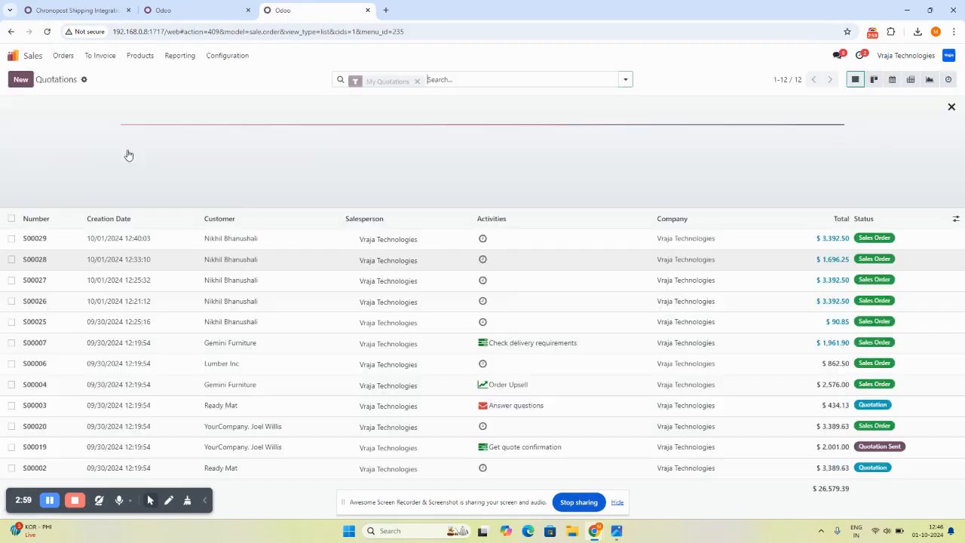
left_click(20, 79)
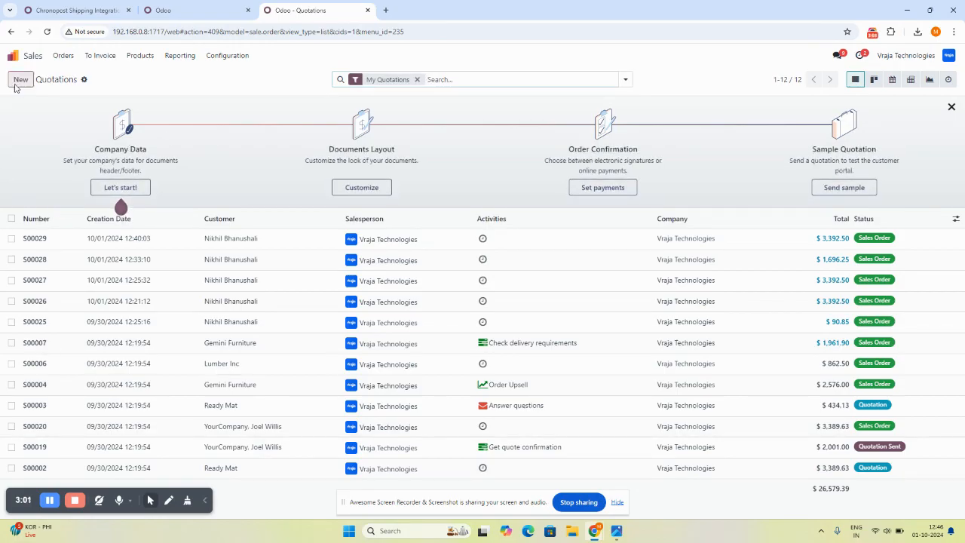
left_click(107, 164)
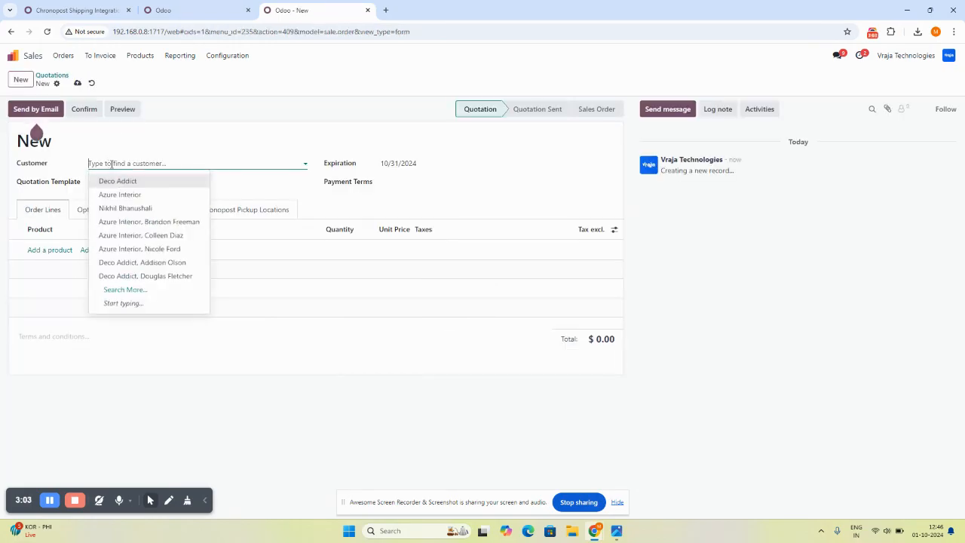
left_click(119, 208)
left_click(56, 281)
left_click(70, 296)
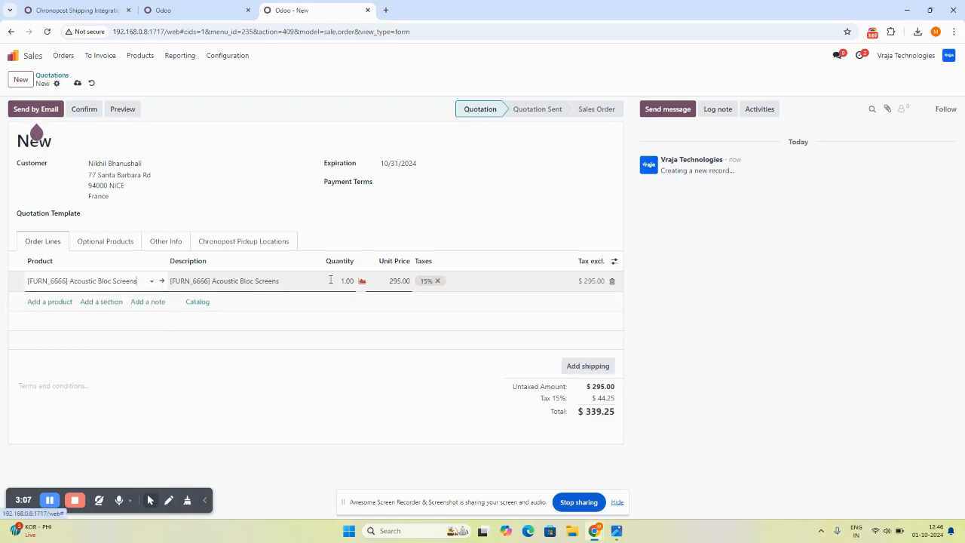
Set the Acoustic Bloc Screens quantity to 10, then get the Chronopost Shipping Service rate and add that shipping method to the quotation.
type("10")
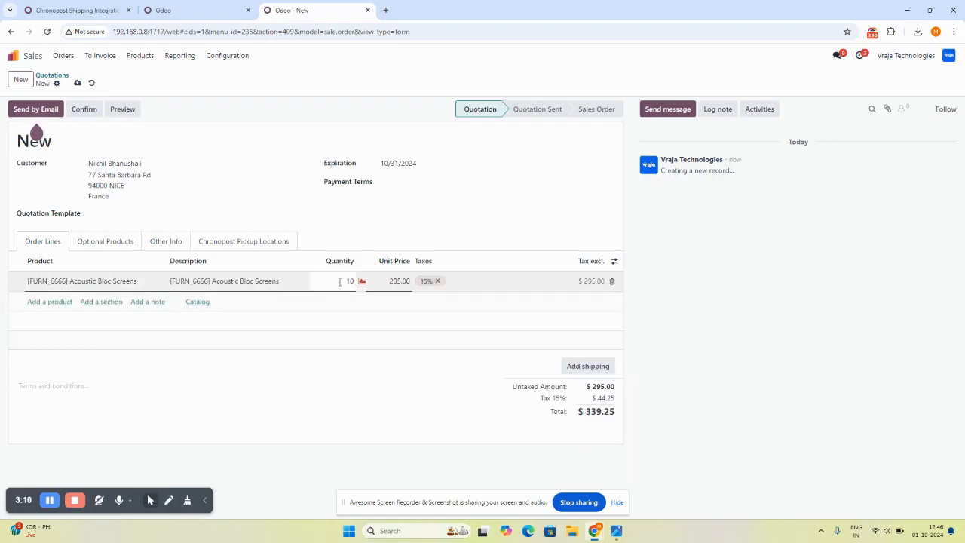
left_click(438, 372)
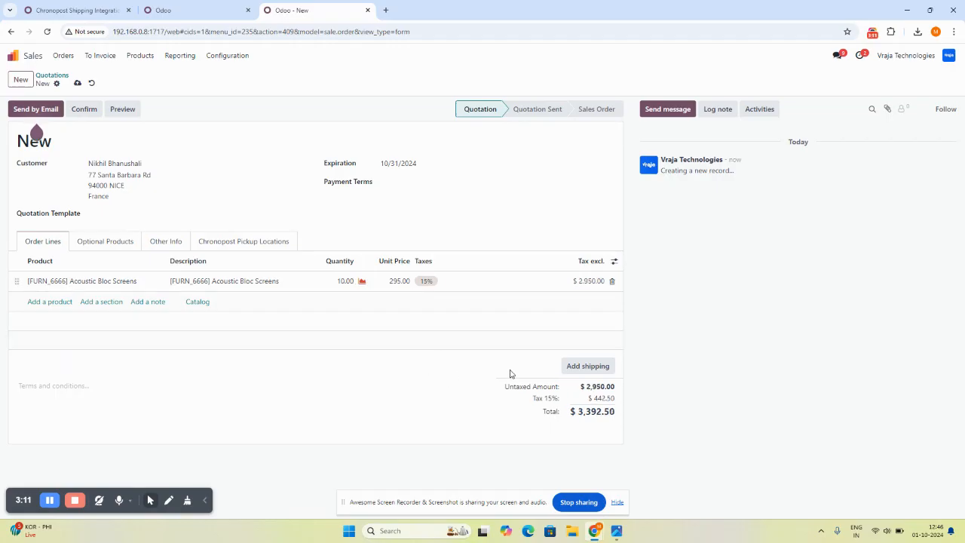
left_click(571, 367)
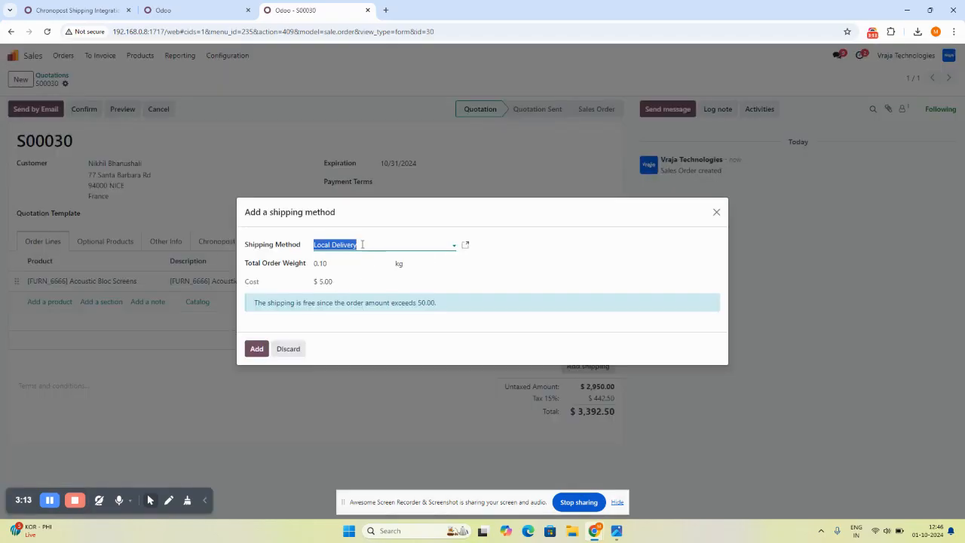
left_click(366, 245)
left_click(368, 303)
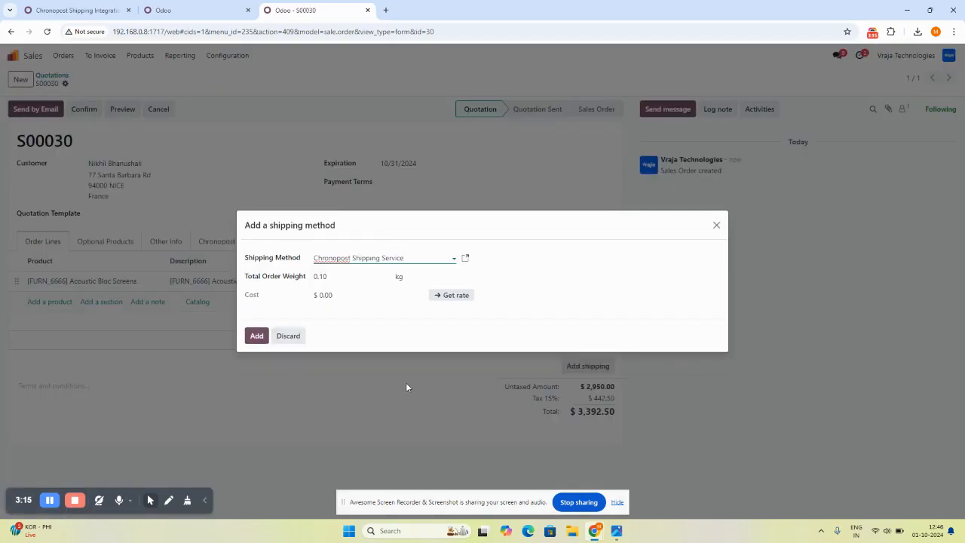
left_click(452, 294)
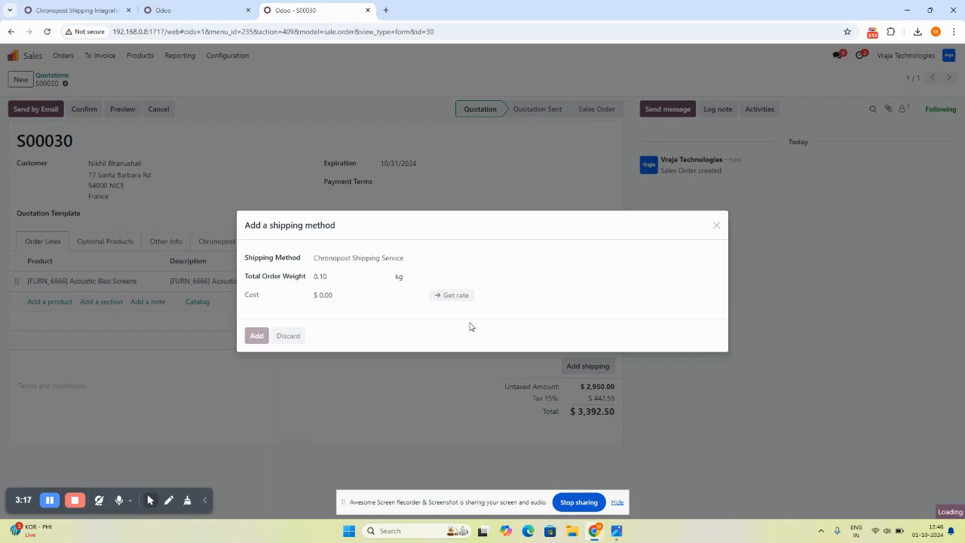
left_click_drag(332, 294, 400, 307)
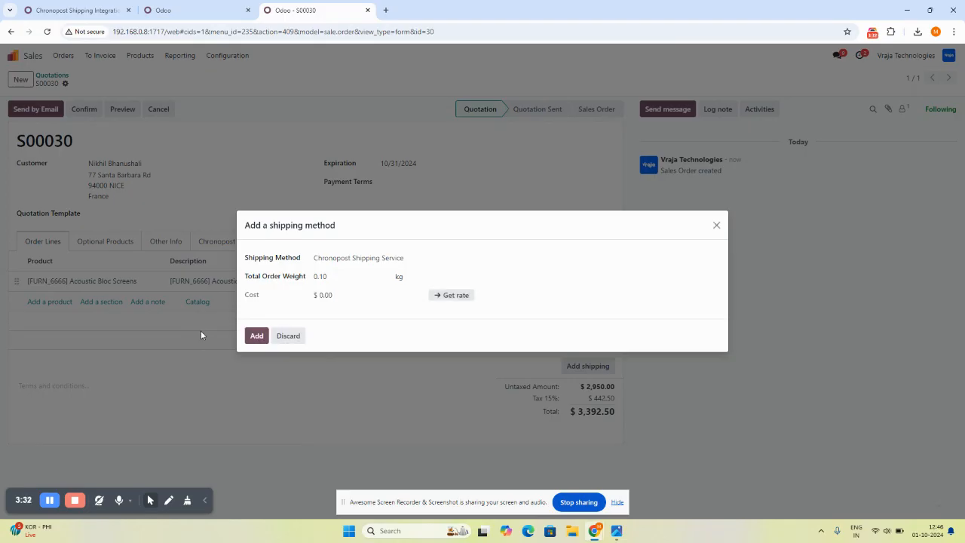
left_click(257, 336)
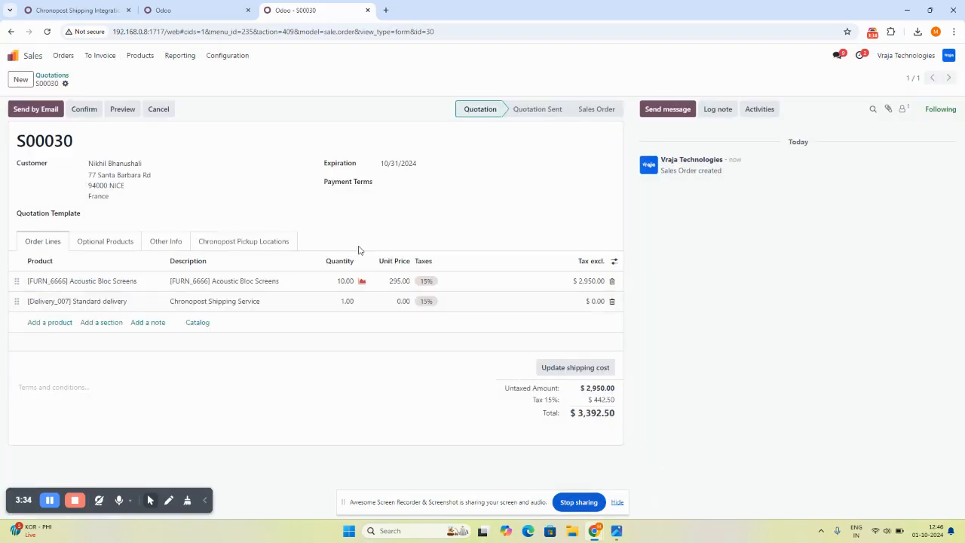
Get the Chronopost pickup locations for the quotation and set La civette as the pickup location.
left_click(209, 246)
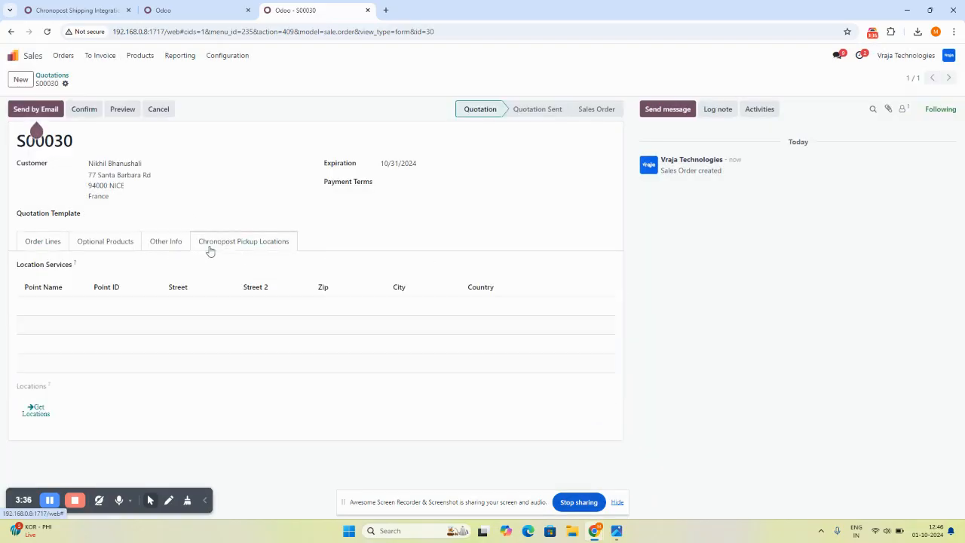
left_click(39, 412)
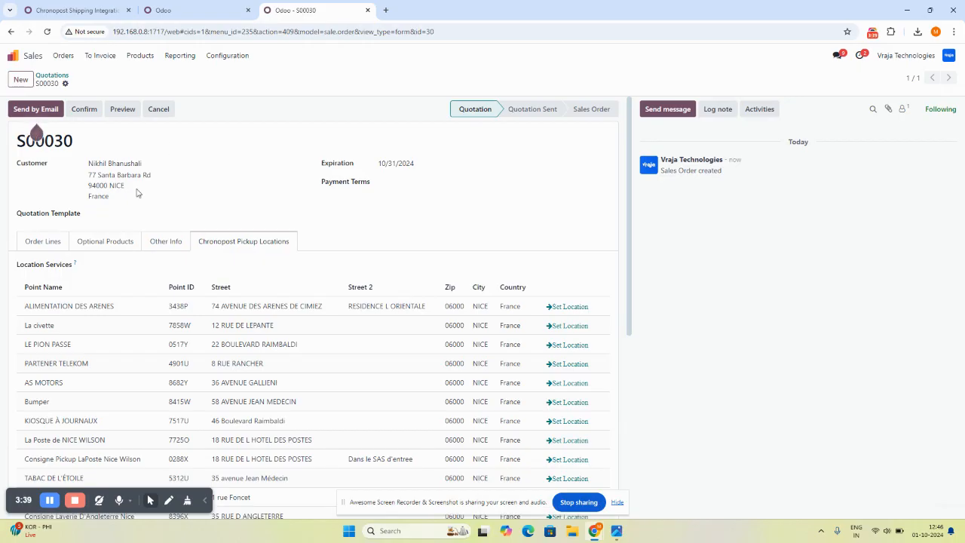
left_click_drag(626, 103, 629, 330)
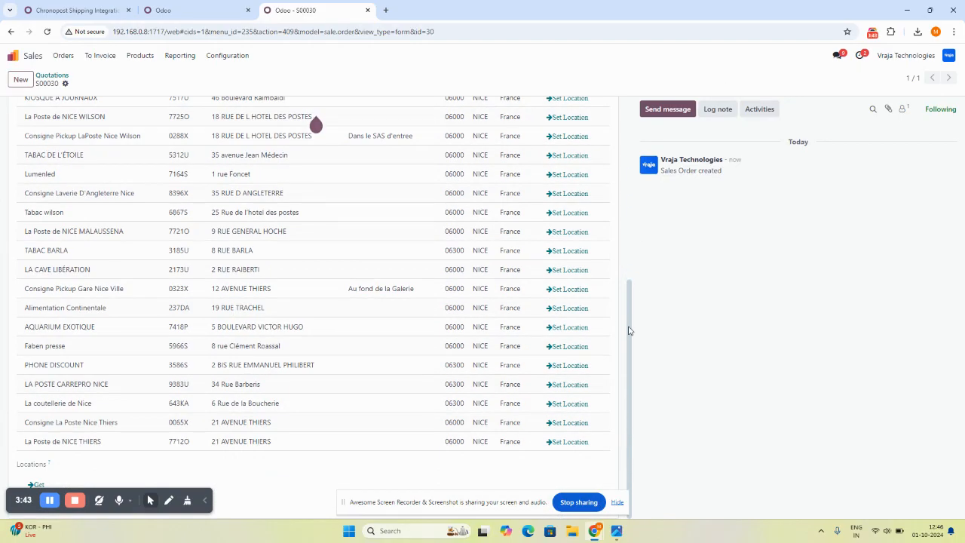
left_click_drag(629, 312, 633, 170)
left_click(567, 207)
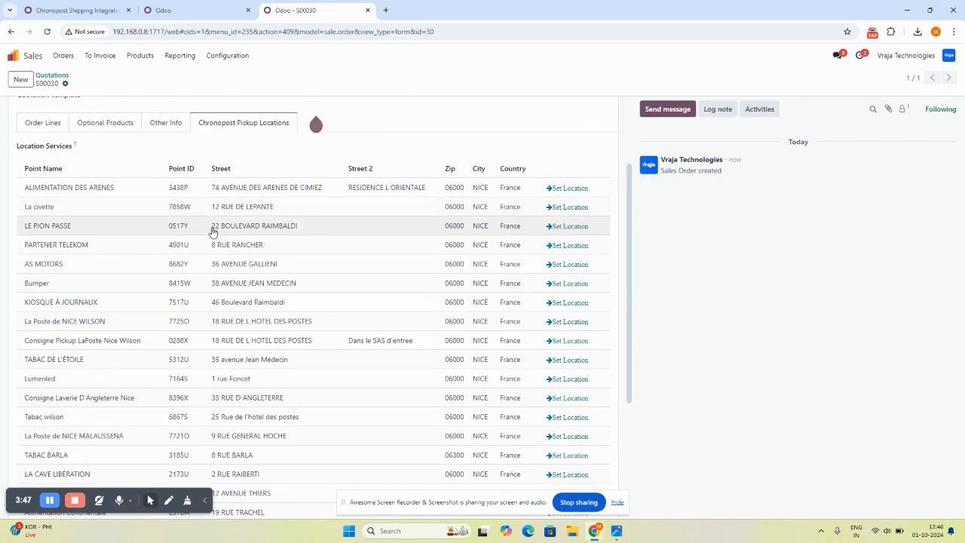
Return to the order lines, confirm the quotation and open its delivery order.
left_click(43, 122)
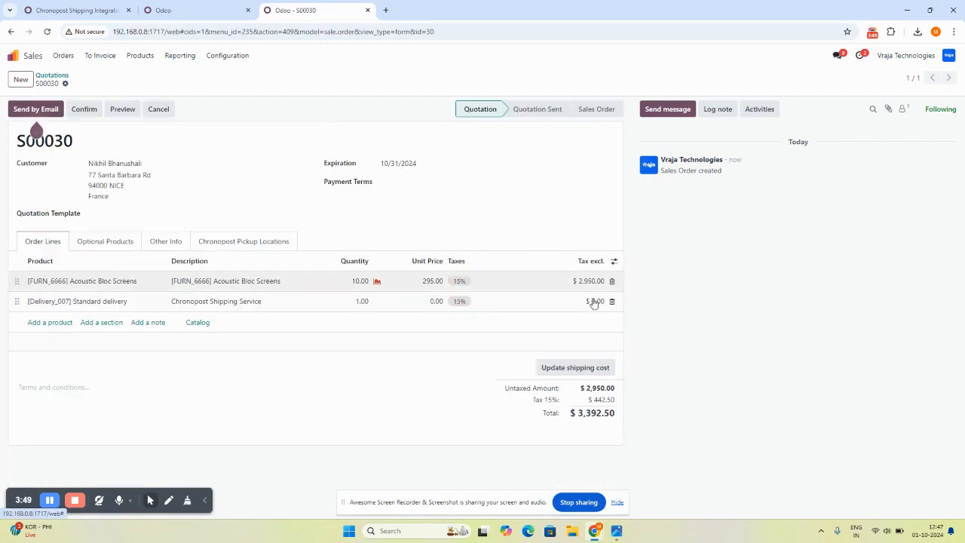
left_click(83, 108)
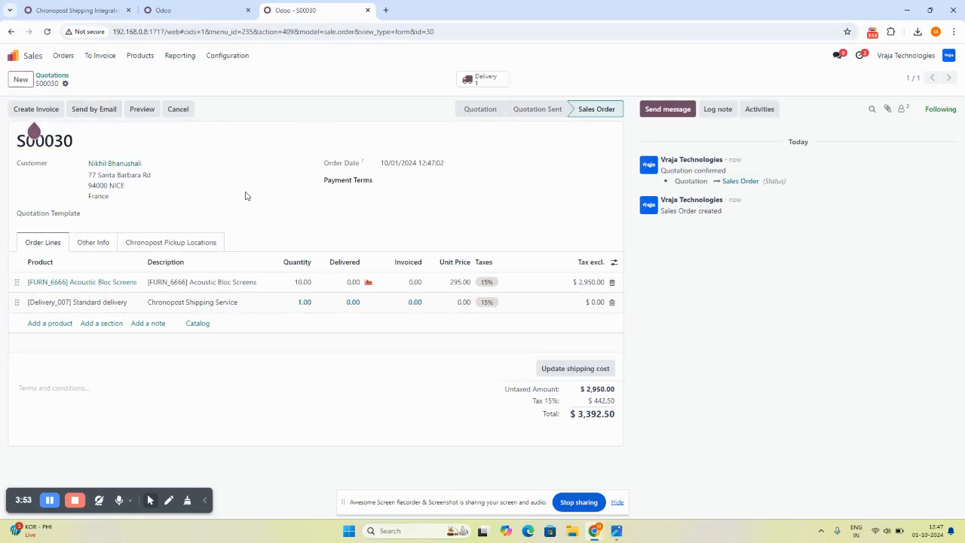
left_click(464, 77)
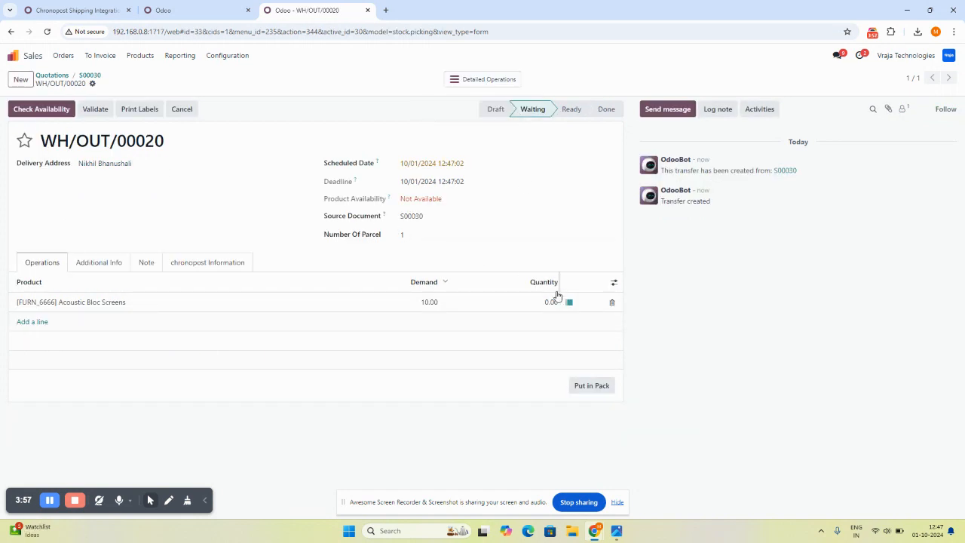
Set the delivered quantity of Acoustic Bloc Screens to 10 and the number of parcels to 2.
type("10")
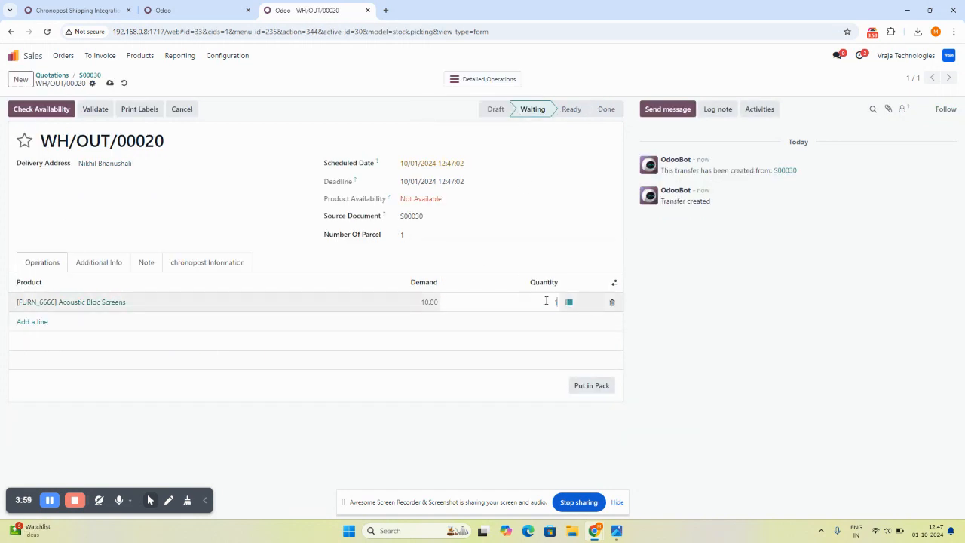
left_click(416, 234)
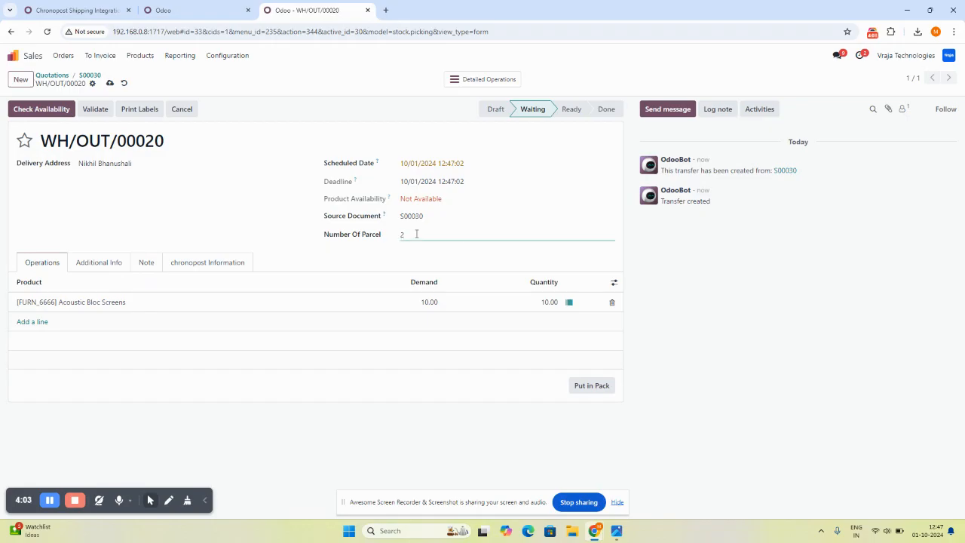
left_click(428, 400)
Select Chronopost Shipping Service as the carrier in the delivery's additional information and validate the delivery.
left_click(89, 269)
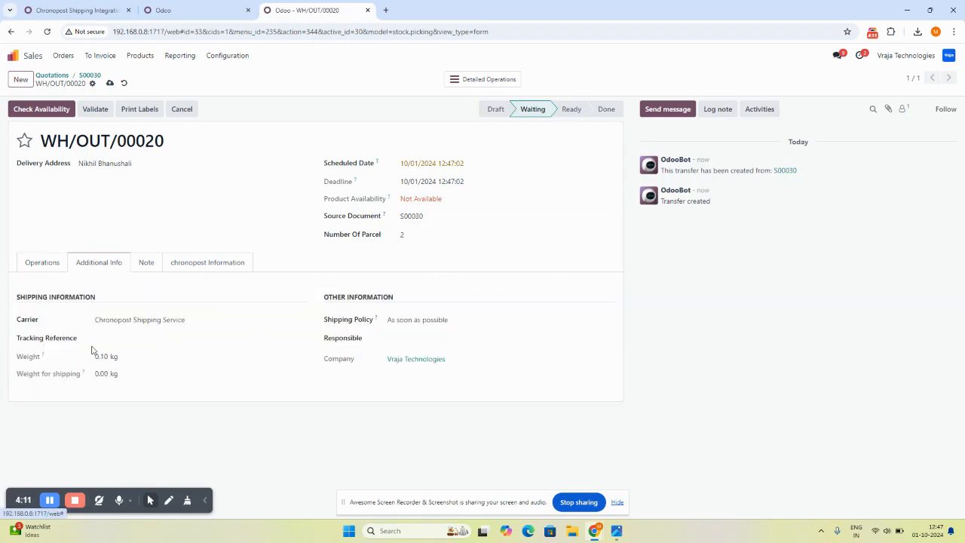
left_click(141, 320)
left_click(166, 377)
left_click(194, 320)
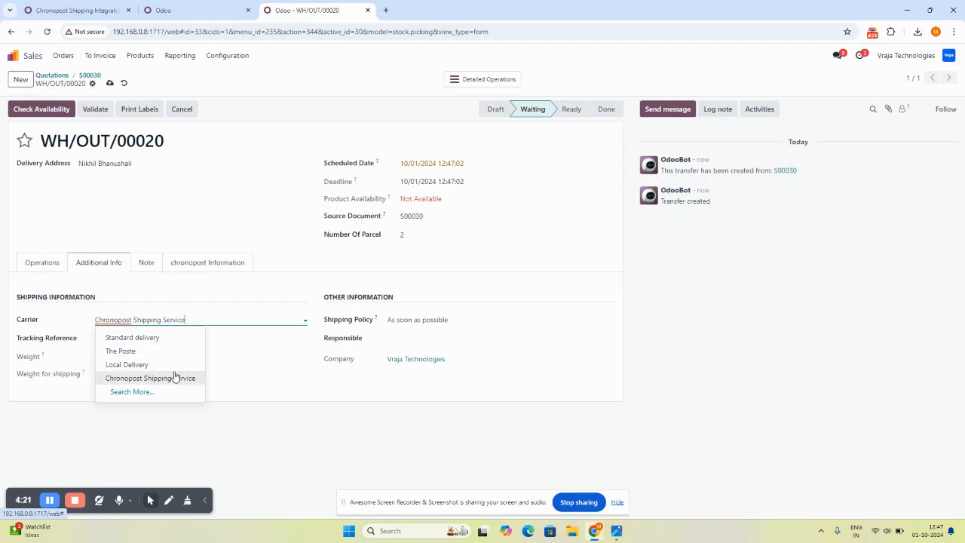
left_click(287, 385)
left_click(101, 339)
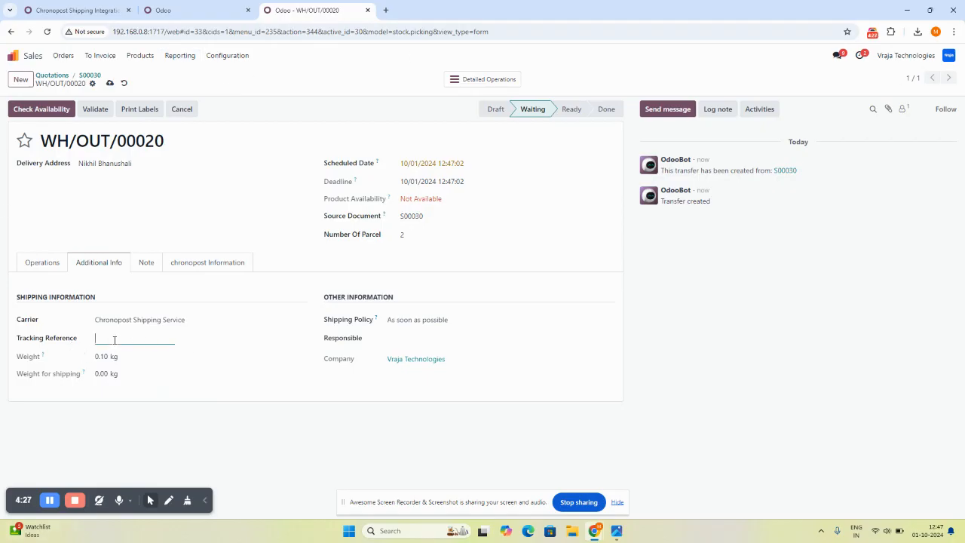
left_click(95, 109)
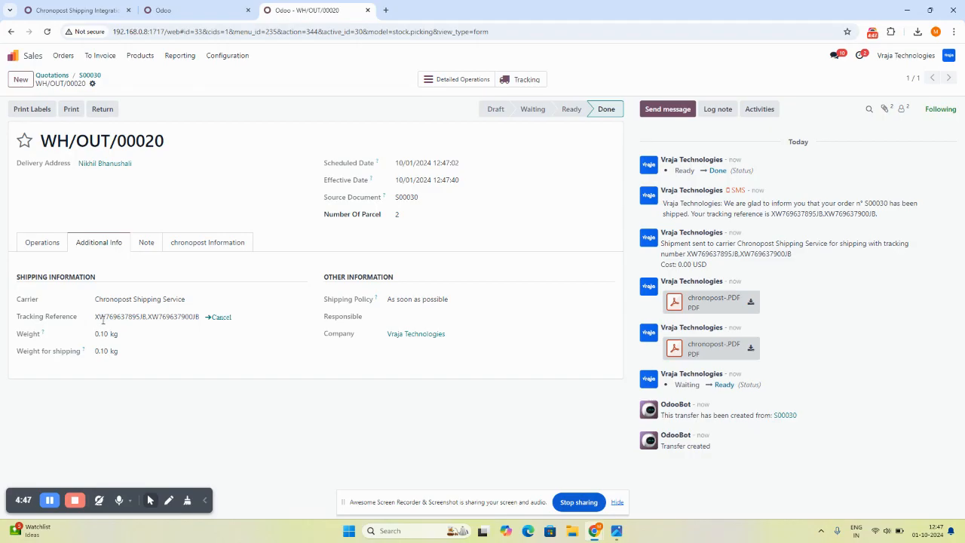
Examine the delivery's tracking reference and number of parcels, and preview both attached chronopost PDF labels.
left_click_drag(96, 317, 202, 317)
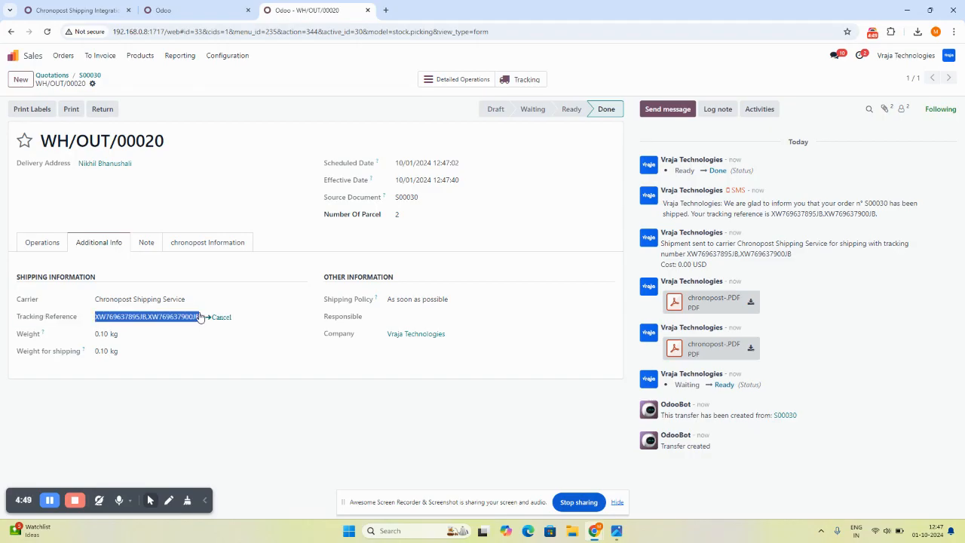
left_click(400, 215)
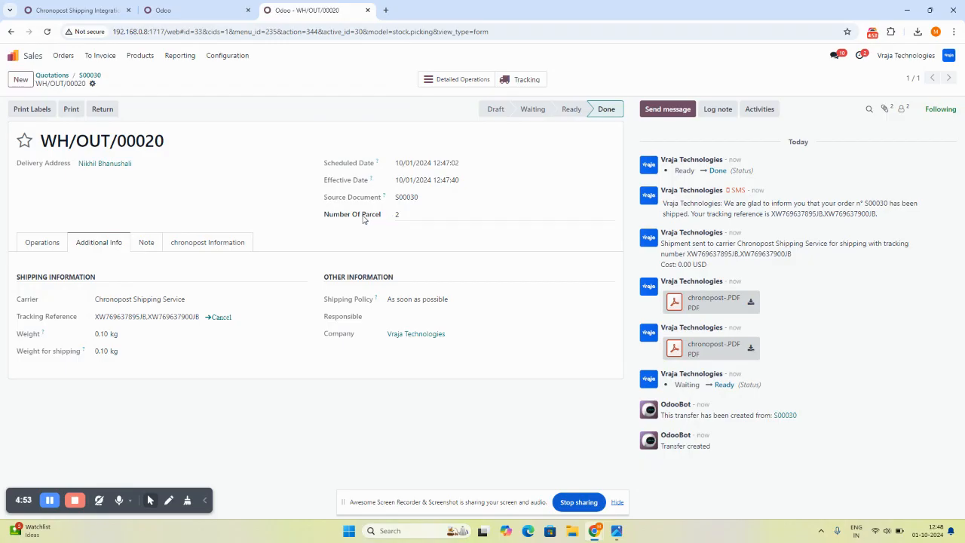
left_click(707, 301)
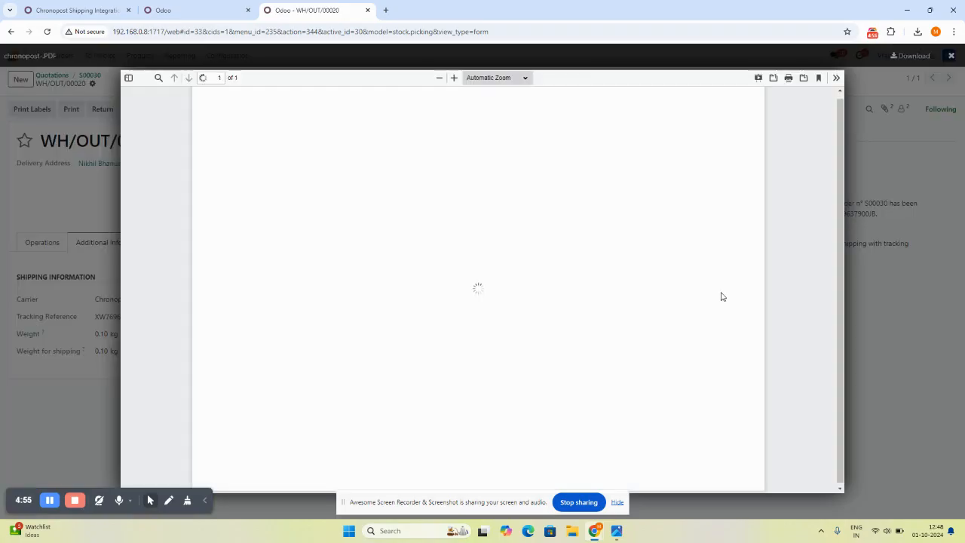
left_click(851, 279)
left_click(705, 348)
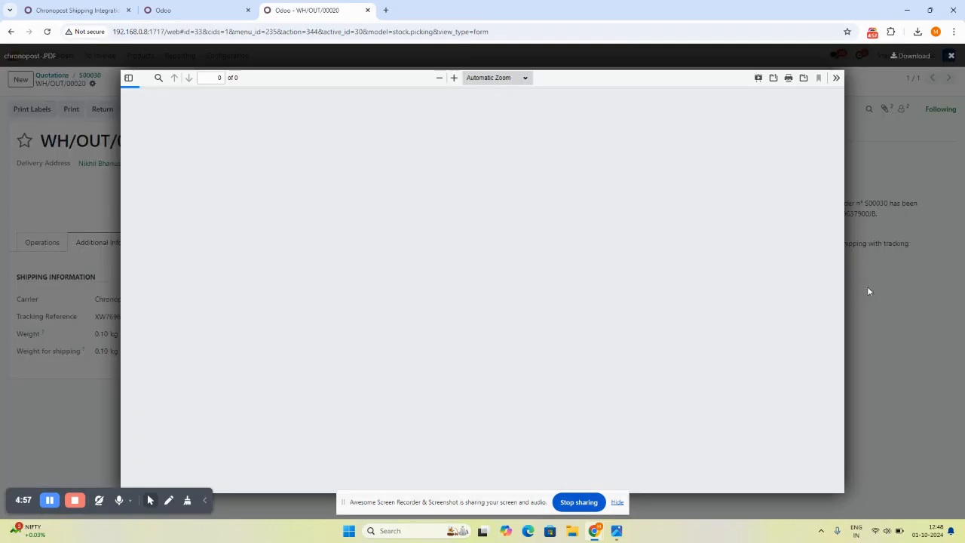
left_click(888, 272)
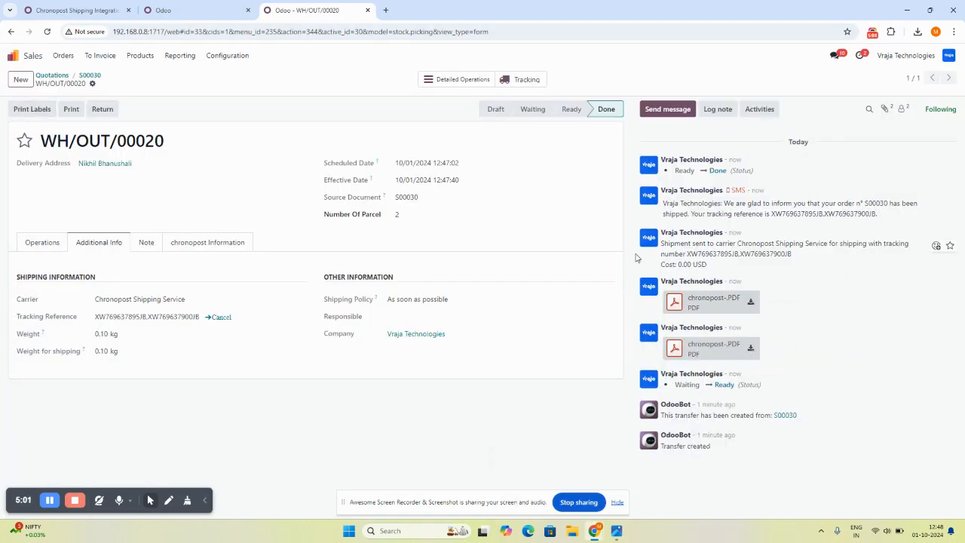
View the shipment's tracking page on the Chronopost website, then return to the delivery and examine its tracking reference.
left_click(519, 80)
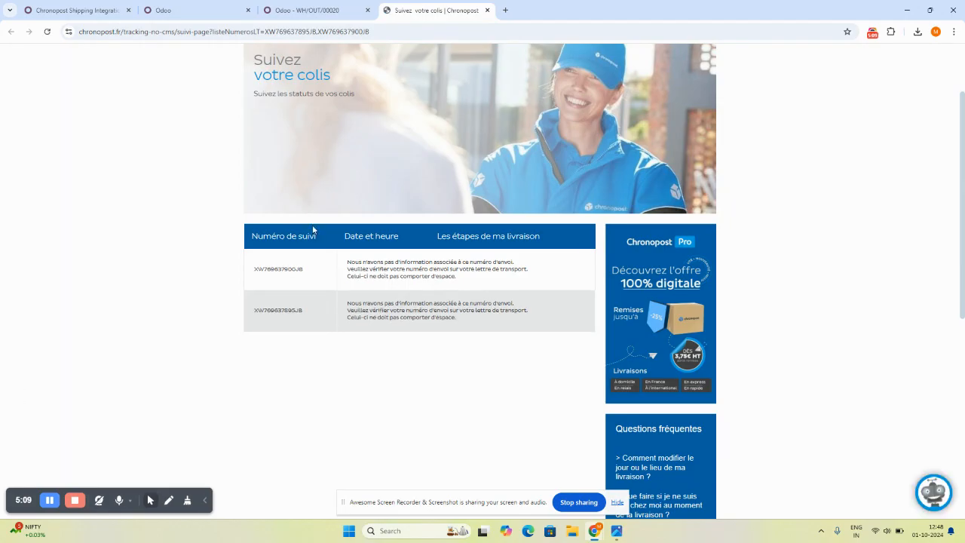
key("ctrl+shift+Tab")
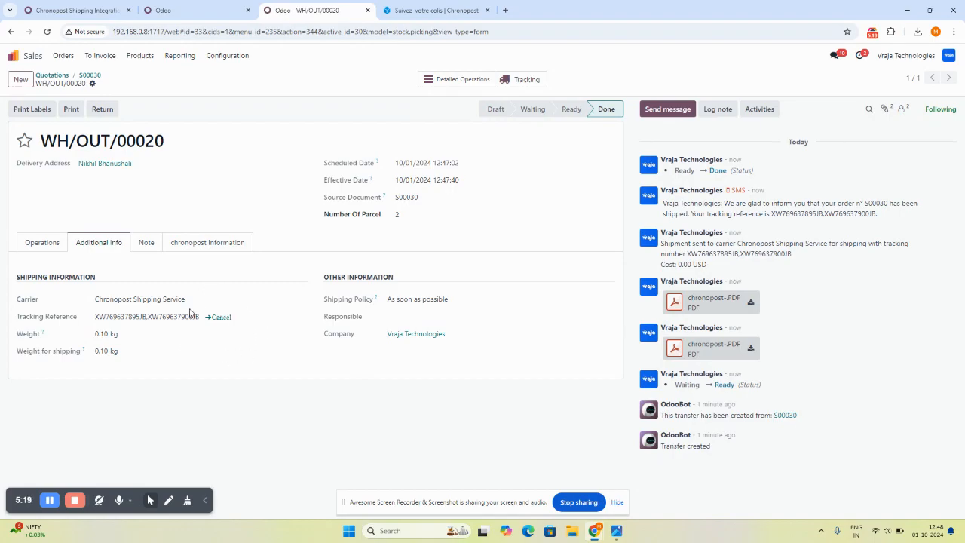
left_click_drag(96, 319, 148, 325)
left_click(167, 320)
Switch to the image viewer window showing Youtube Thumbnail (43).png.
mouse_move(623, 534)
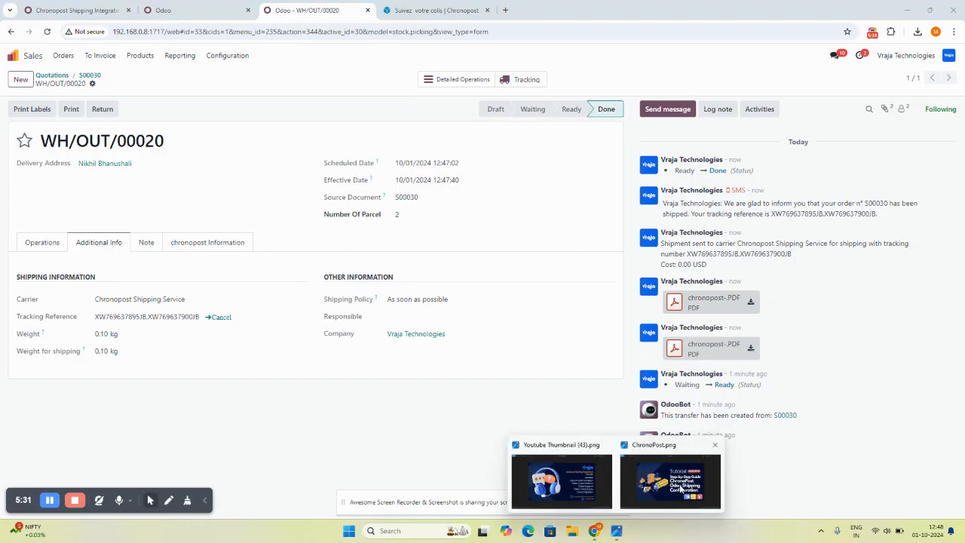
left_click(594, 452)
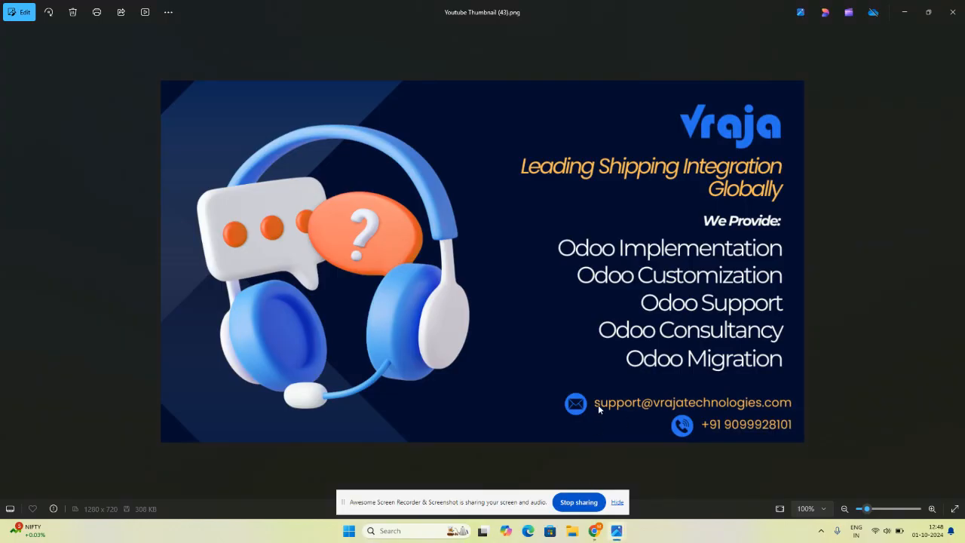